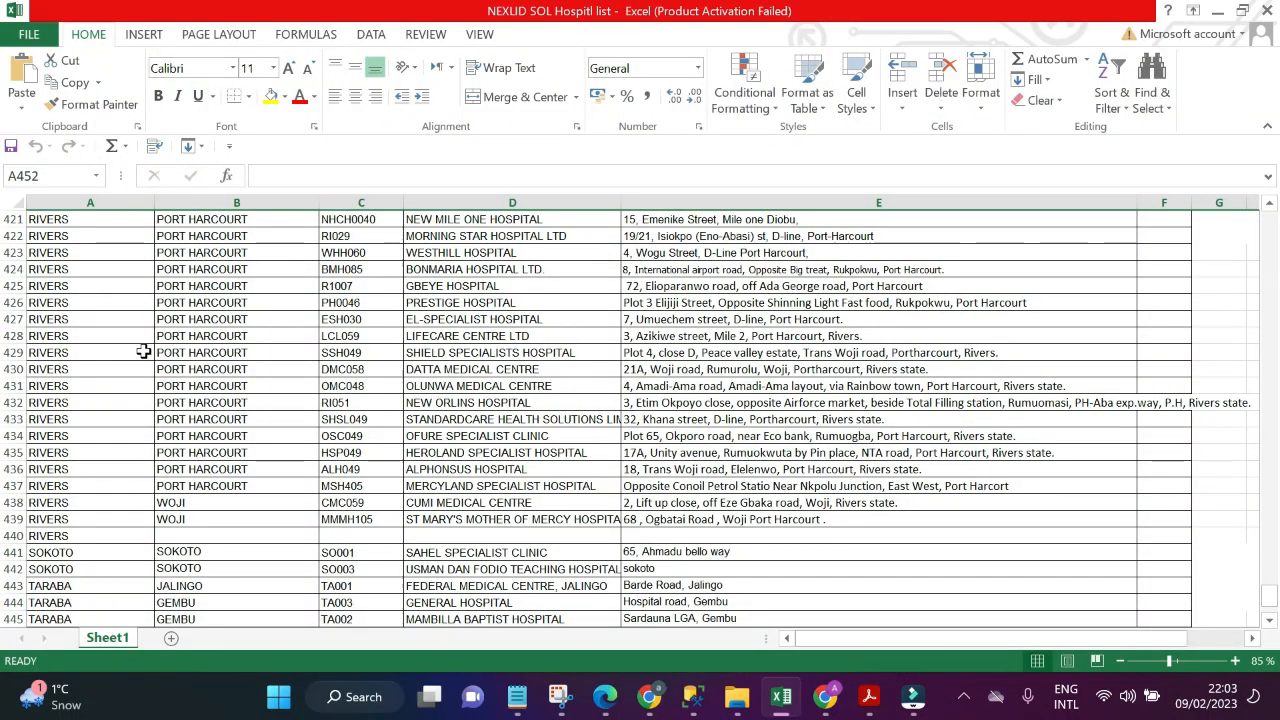
# Review the hospital list worksheet from its first rows down to the Lagos entries
pyautogui.scroll(4, 144, 351)
pyautogui.moveTo(1270, 577); pyautogui.dragTo(1270, 222)
pyautogui.scroll(1, 783, 370)
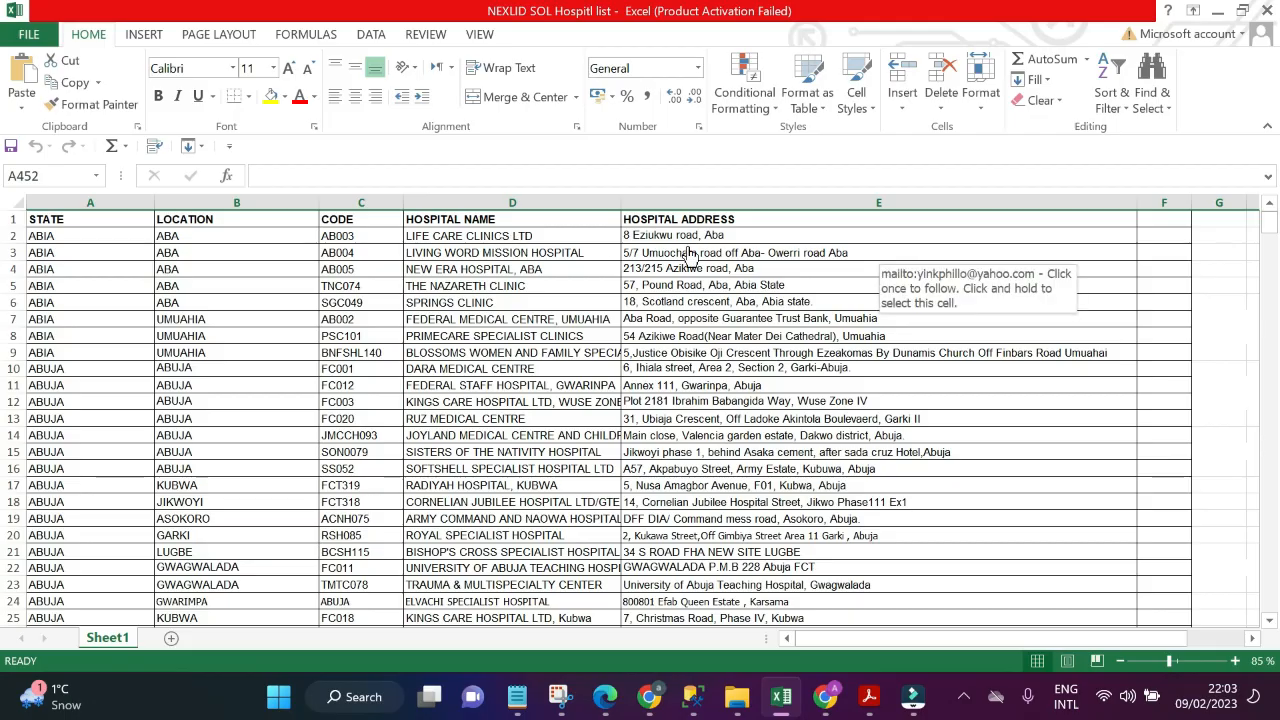
pyautogui.scroll(-5, 688, 256)
pyautogui.moveTo(1273, 236); pyautogui.dragTo(1269, 385)
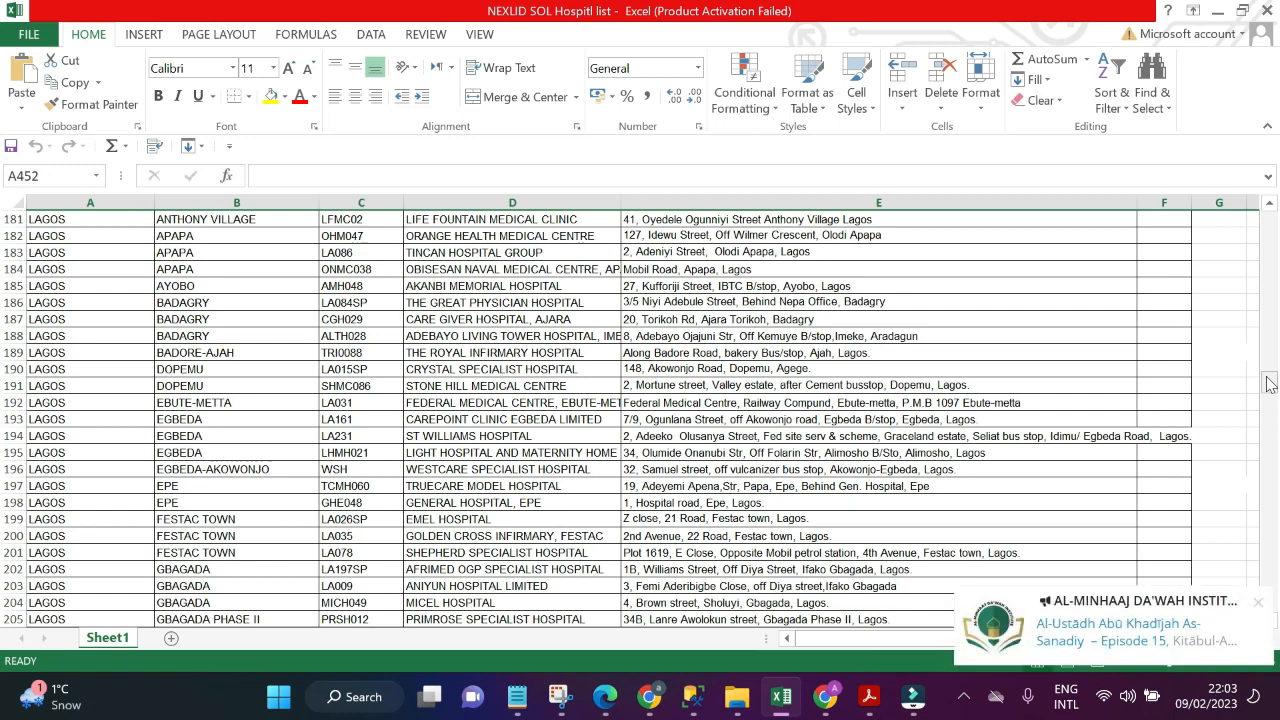
pyautogui.click(1258, 601)
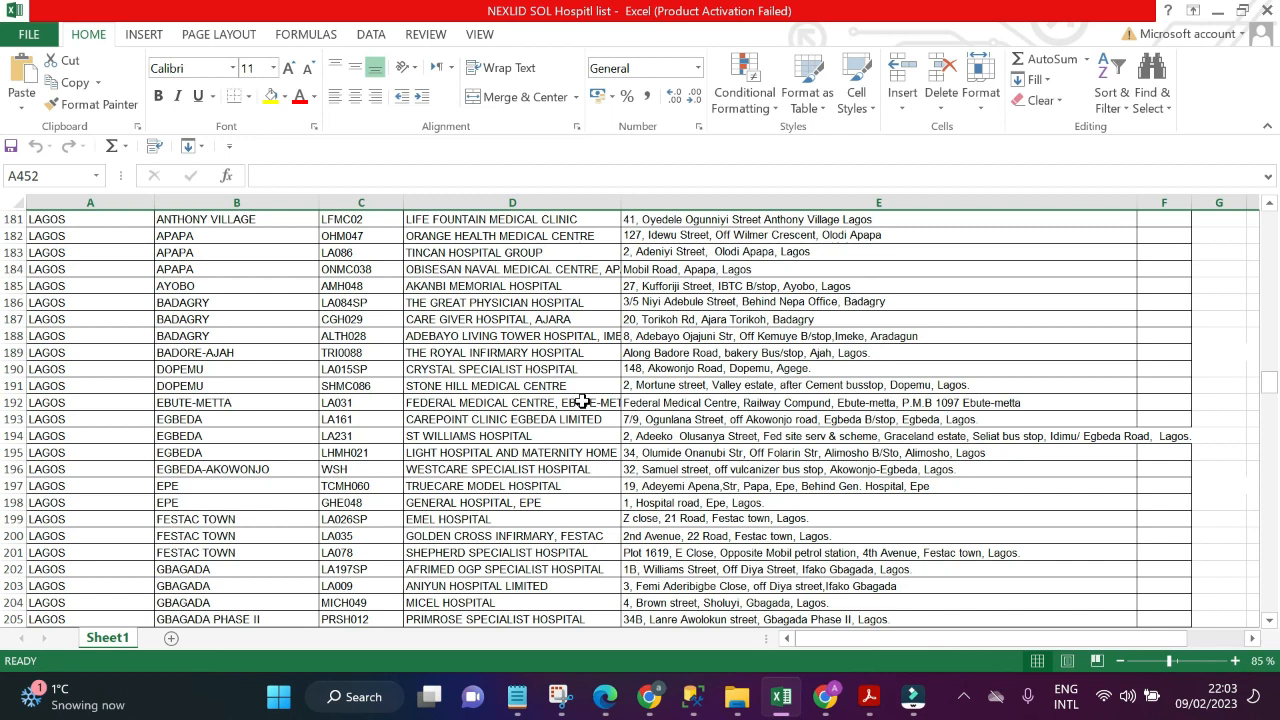
# Switch to Notepad to highlight the line about converting the spreadsheet to CSV, and return to the first rows of the Excel hospital list
pyautogui.click(517, 697)
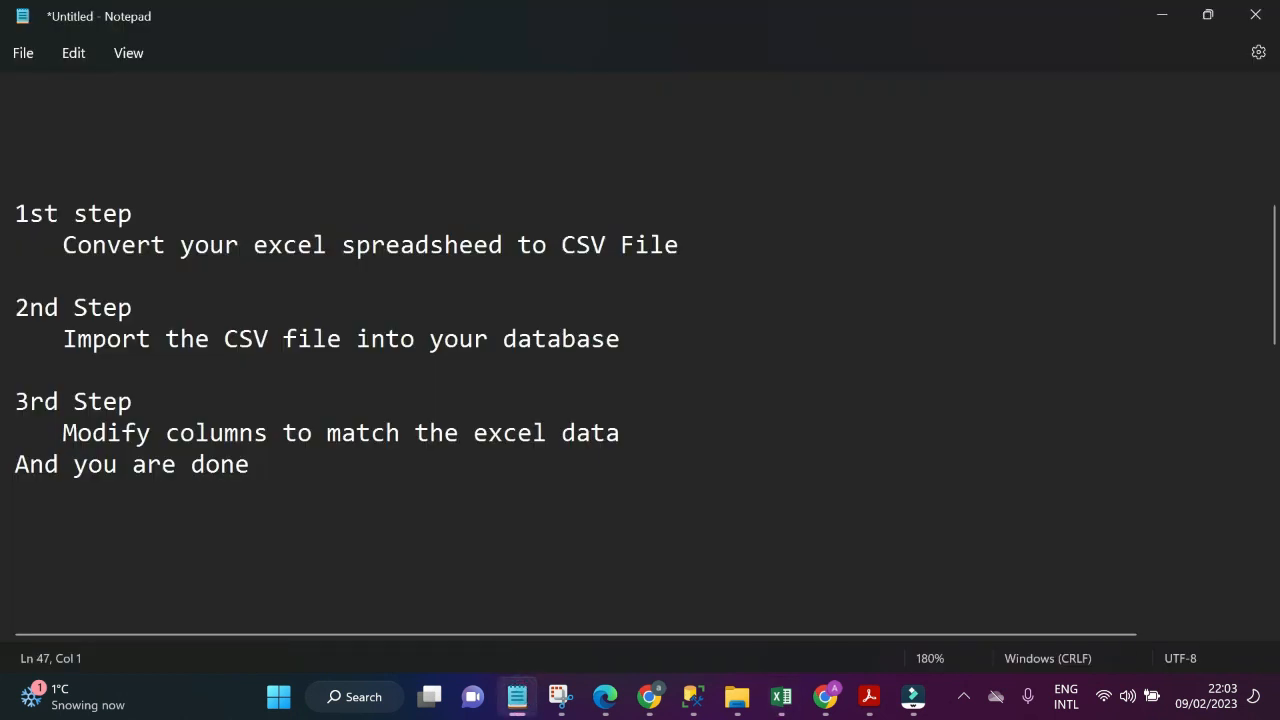
pyautogui.tripleClick(699, 243)
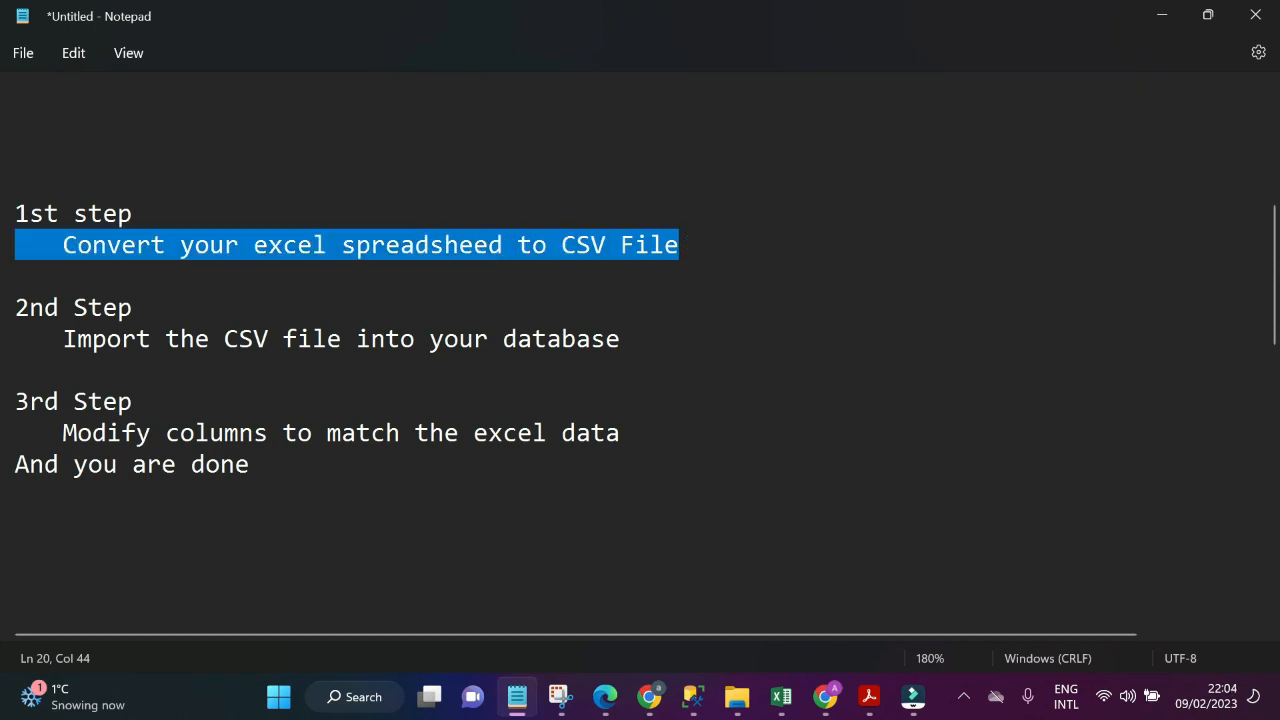
pyautogui.hotkey('alt', 'Tab')
pyautogui.scroll(9, 1010, 445)
pyautogui.moveTo(1268, 360); pyautogui.dragTo(1260, 233)
pyautogui.scroll(1, 632, 375)
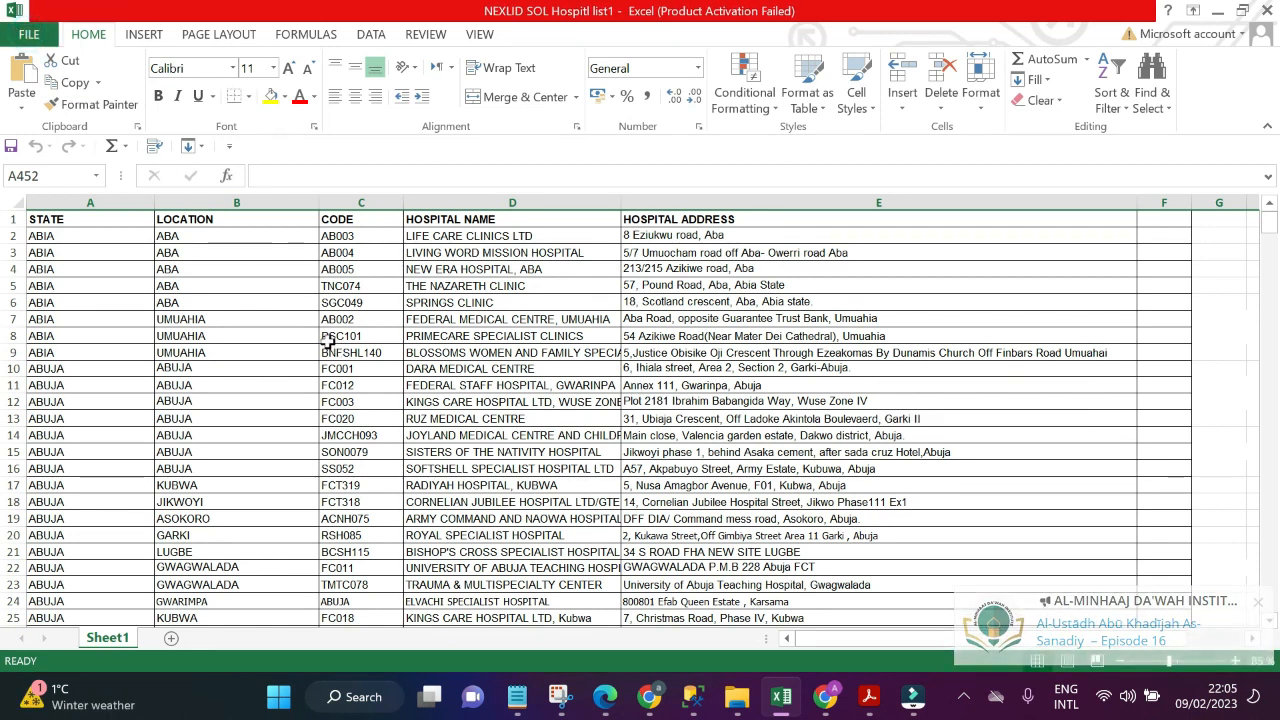
# Save the workbook to the Desktop as NEXLID SOL Hospitl list1 in CSV (Comma delimited) format, keeping that format
pyautogui.click(28, 34)
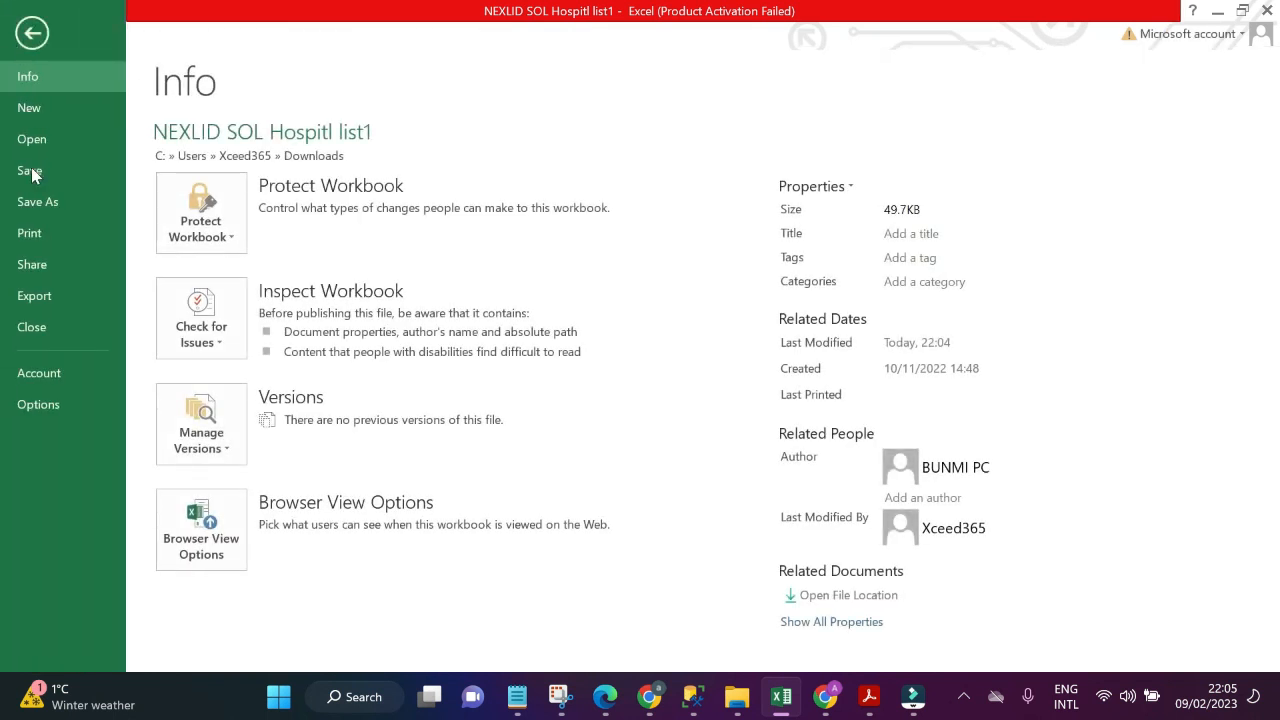
pyautogui.click(35, 206)
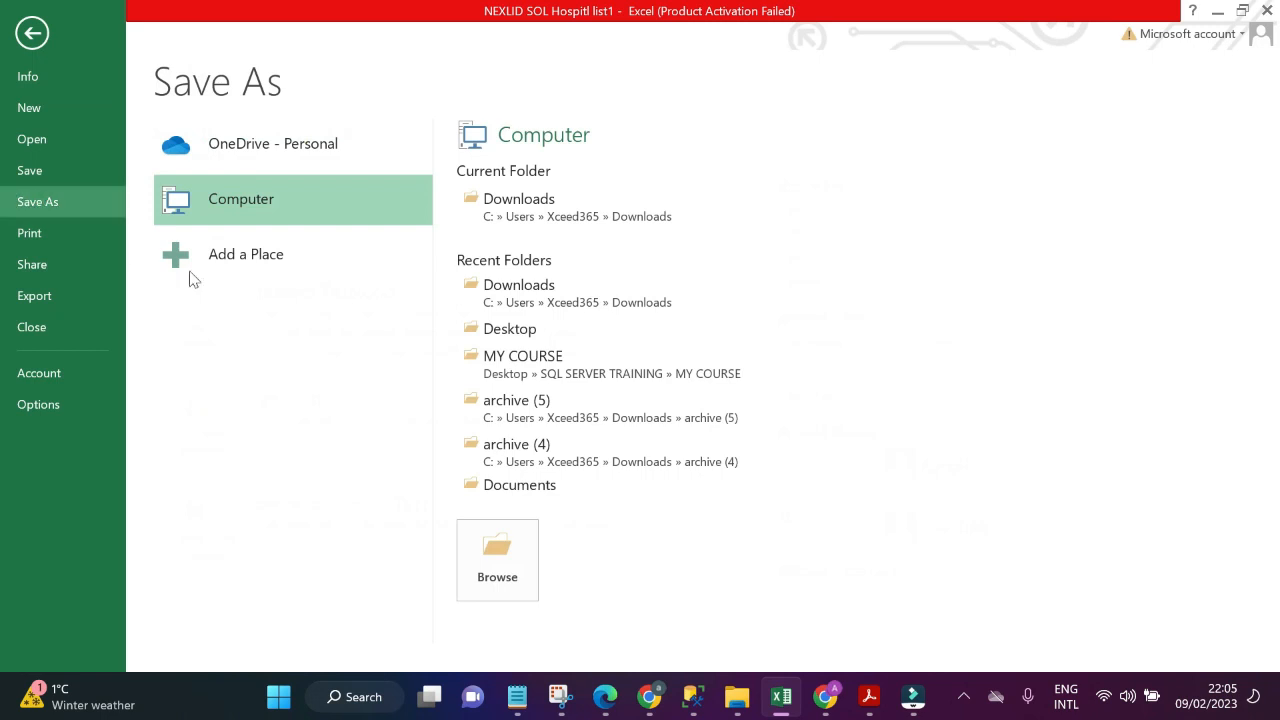
pyautogui.click(531, 540)
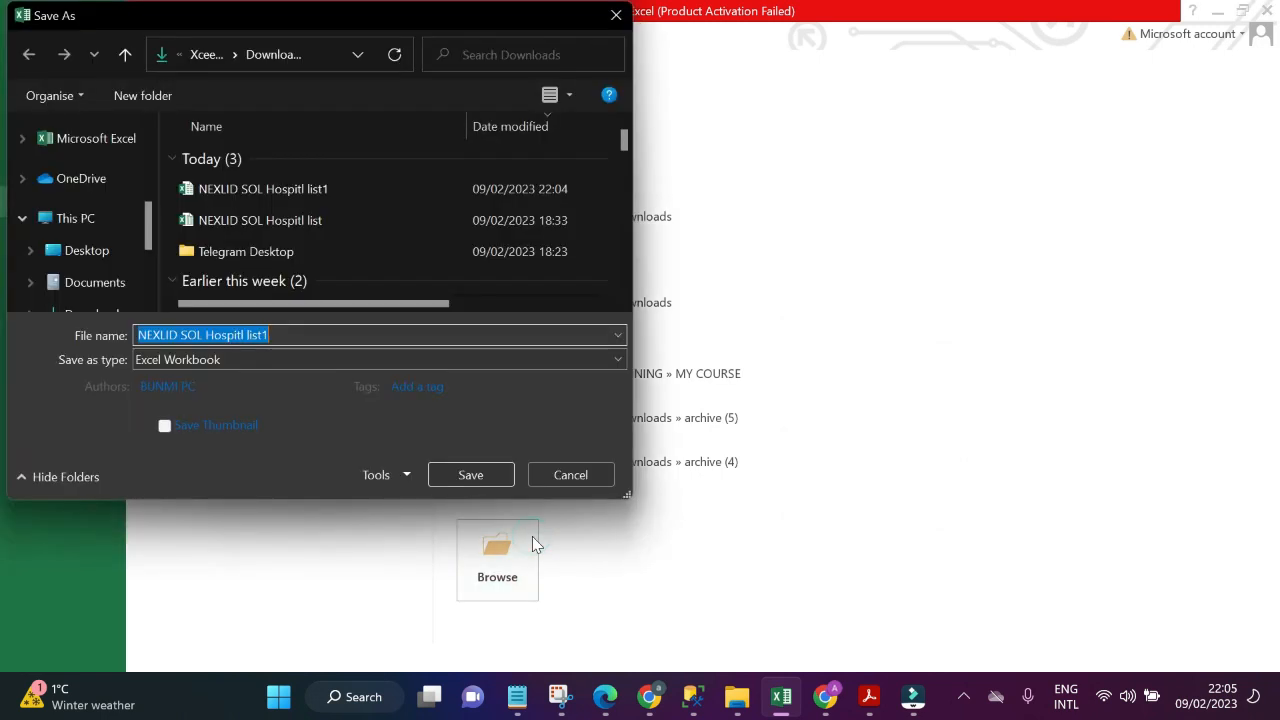
pyautogui.scroll(-2, 312, 261)
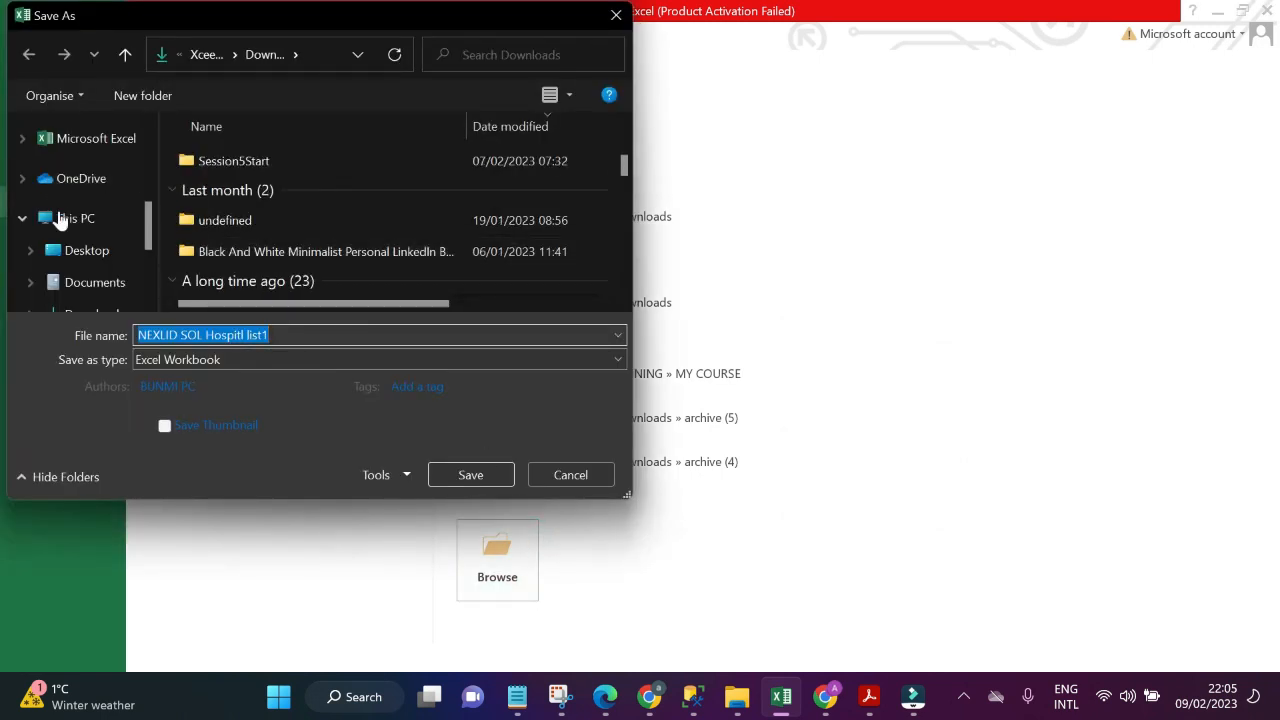
pyautogui.click(78, 254)
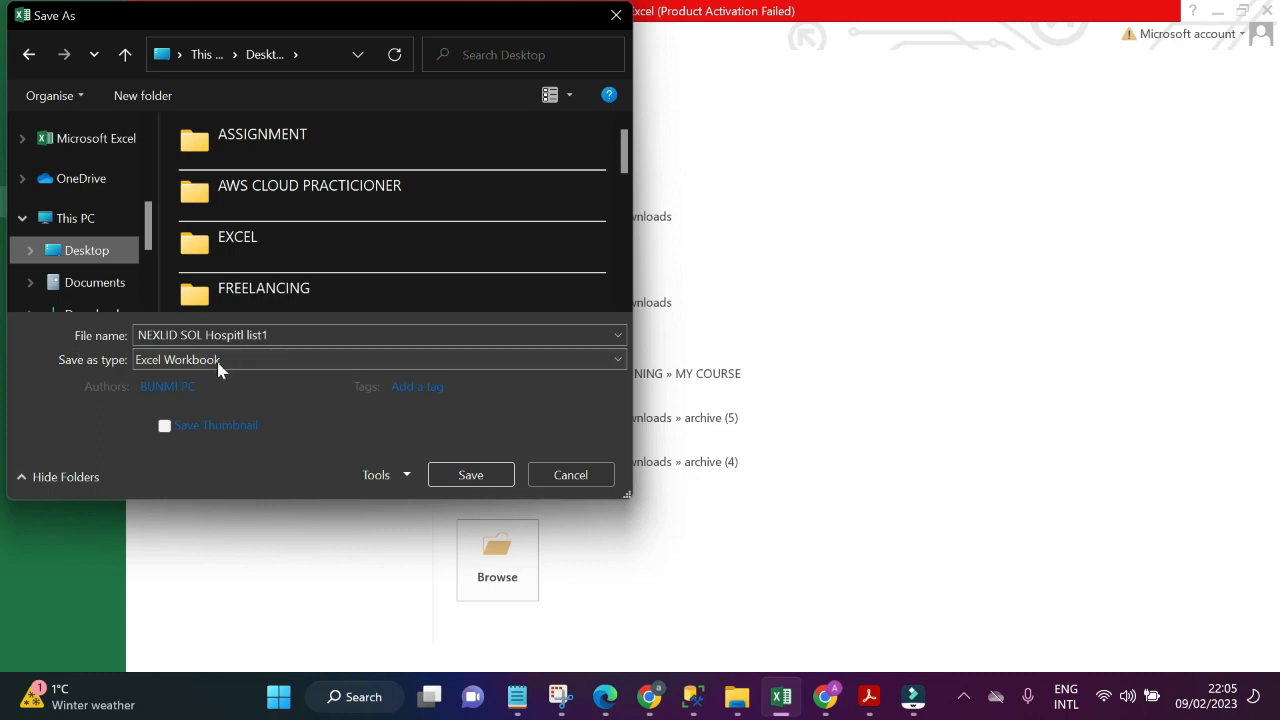
pyautogui.click(614, 362)
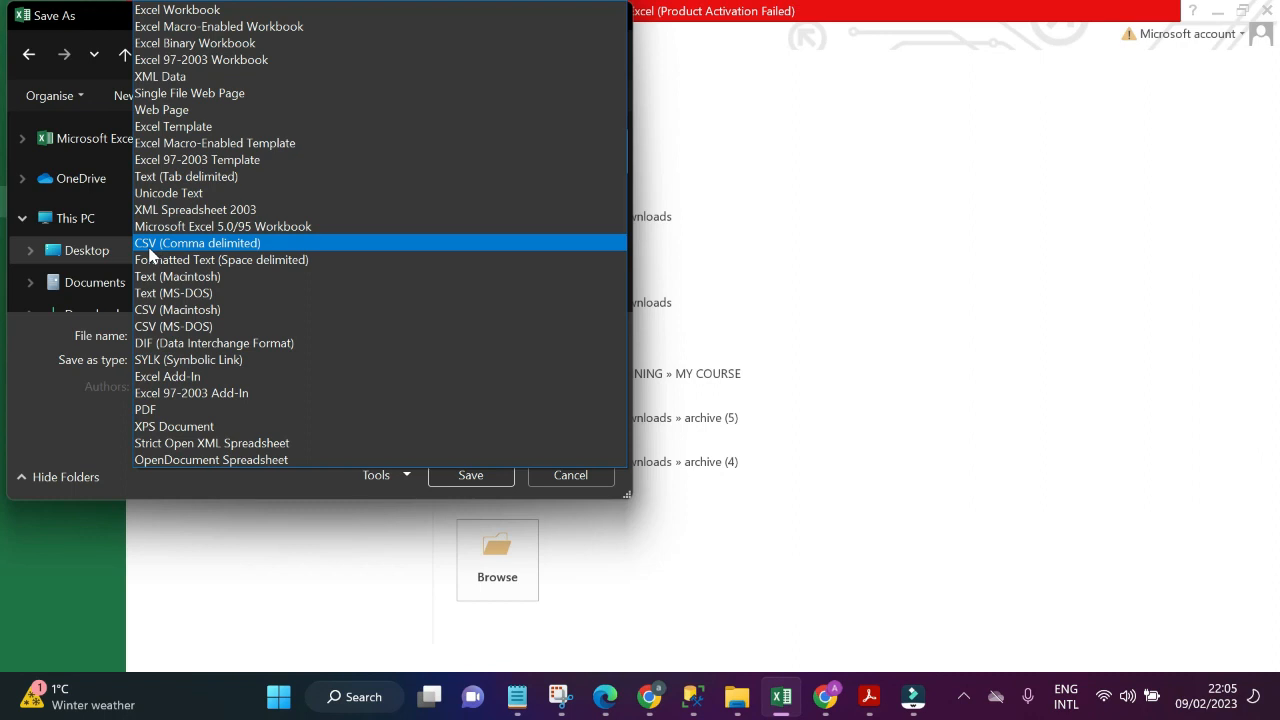
pyautogui.click(181, 250)
pyautogui.click(468, 450)
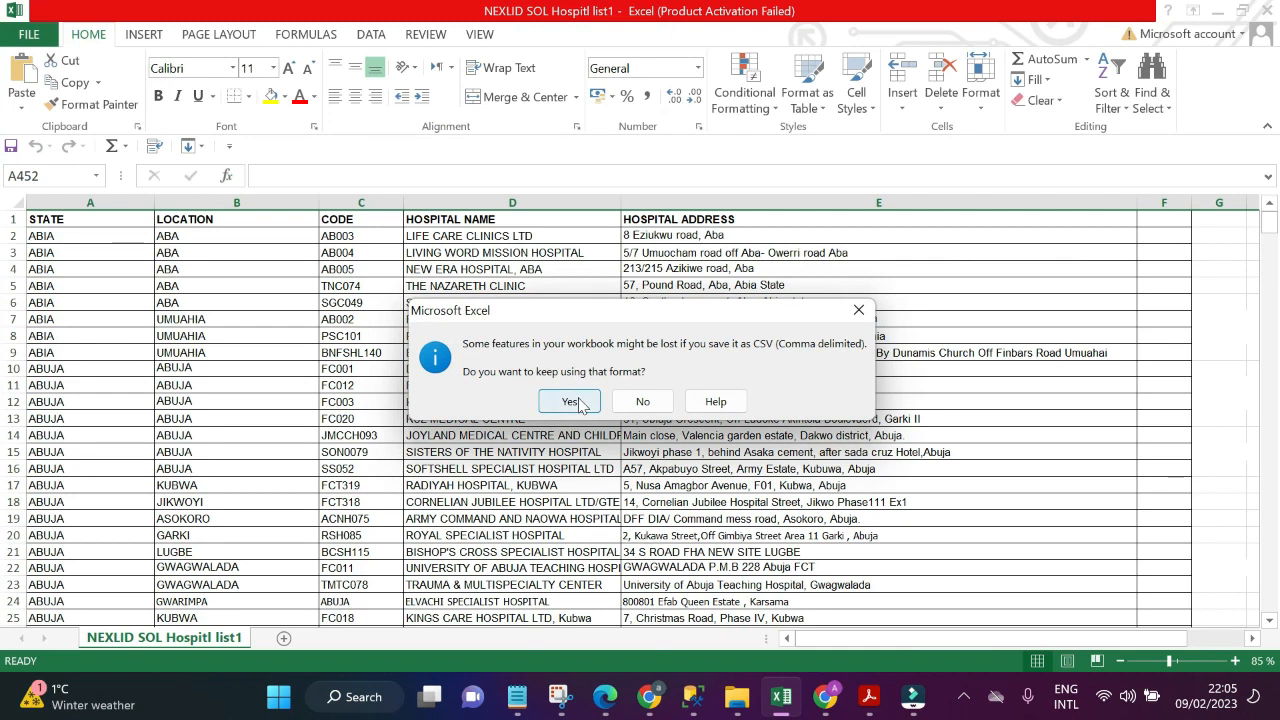
pyautogui.click(569, 401)
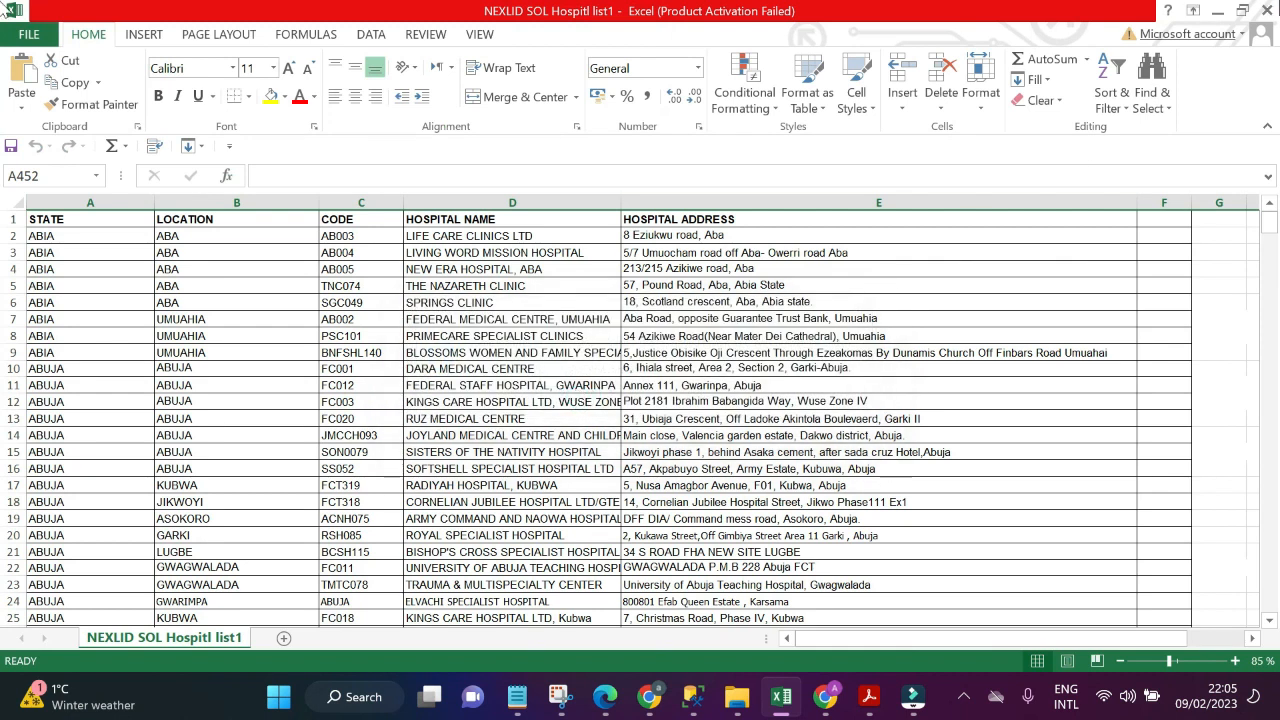
# Try to close the workbook and reopen the NEXLID SOL Hospitl list1 CSV file from the desktop to check it
pyautogui.click(1262, 10)
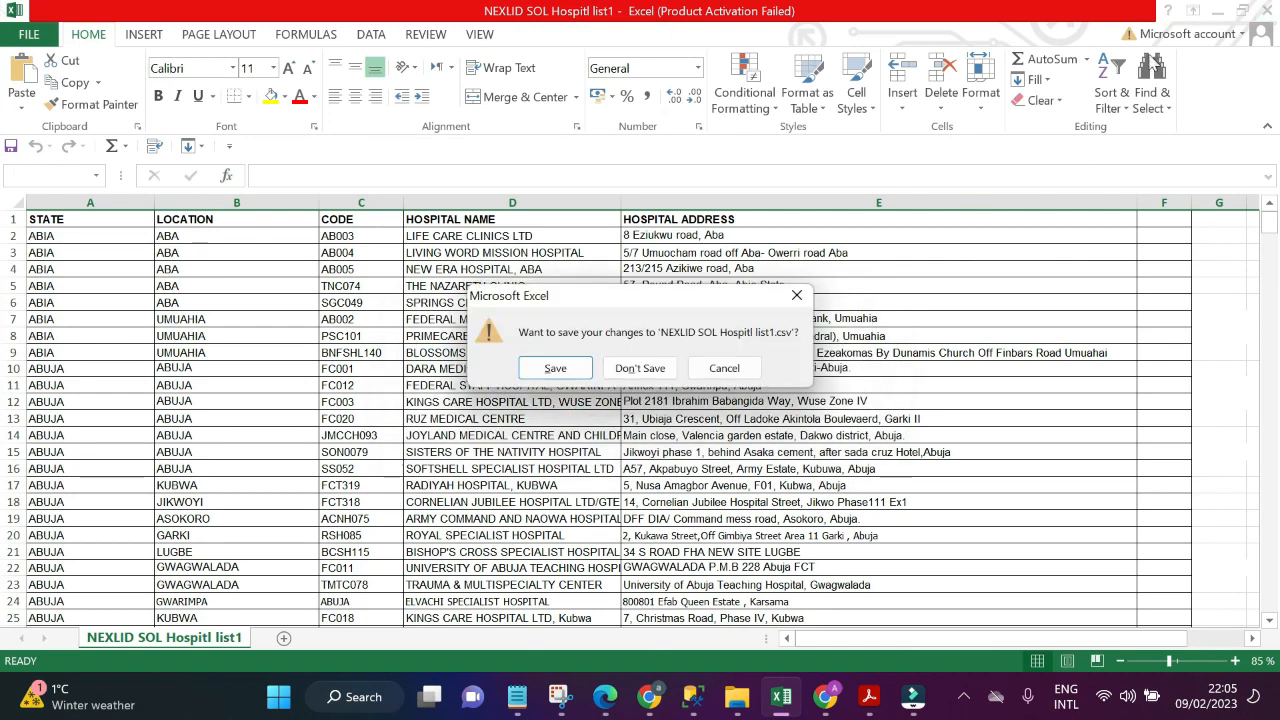
pyautogui.press('Return')
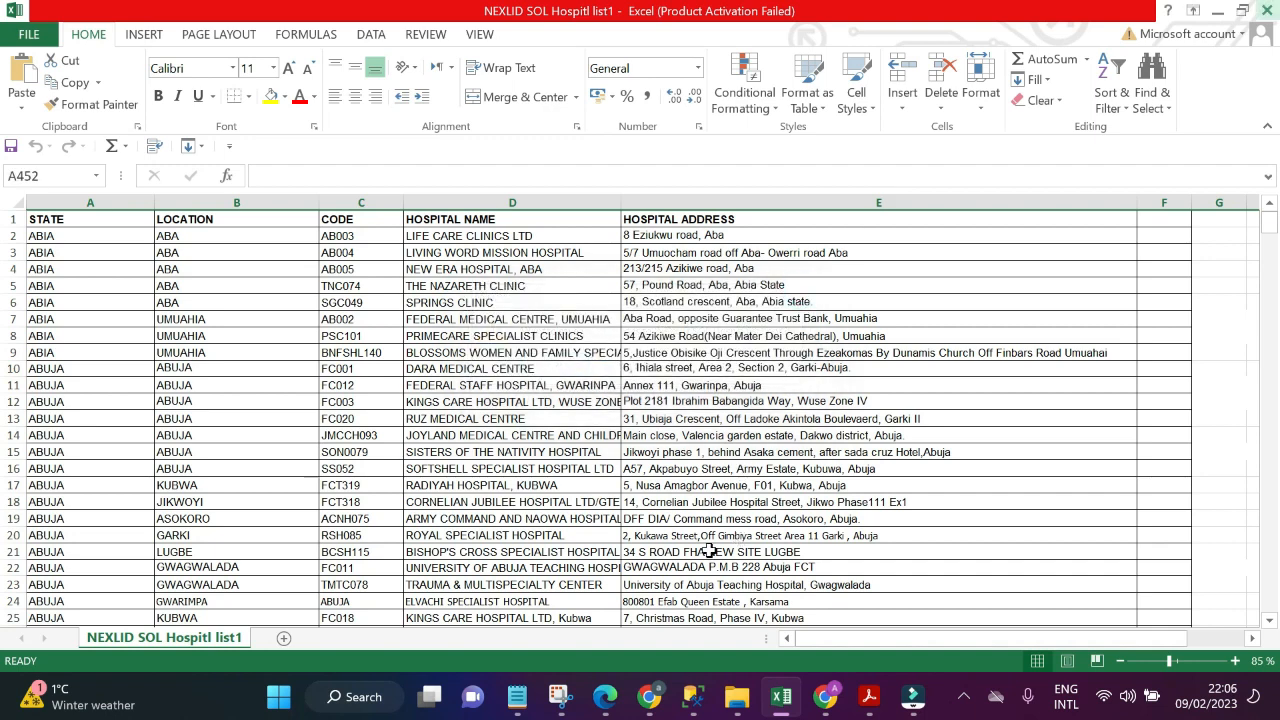
pyautogui.click(524, 700)
pyautogui.click(524, 700)
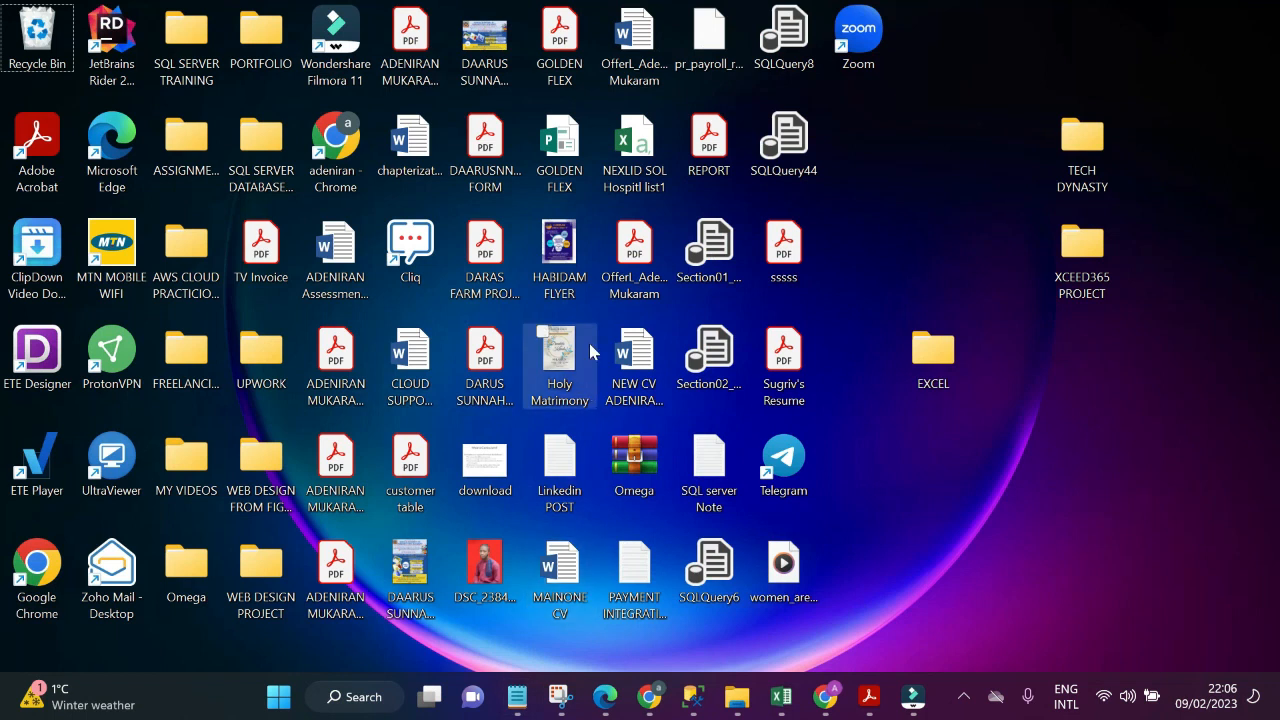
pyautogui.click(630, 150)
pyautogui.doubleClick(630, 150)
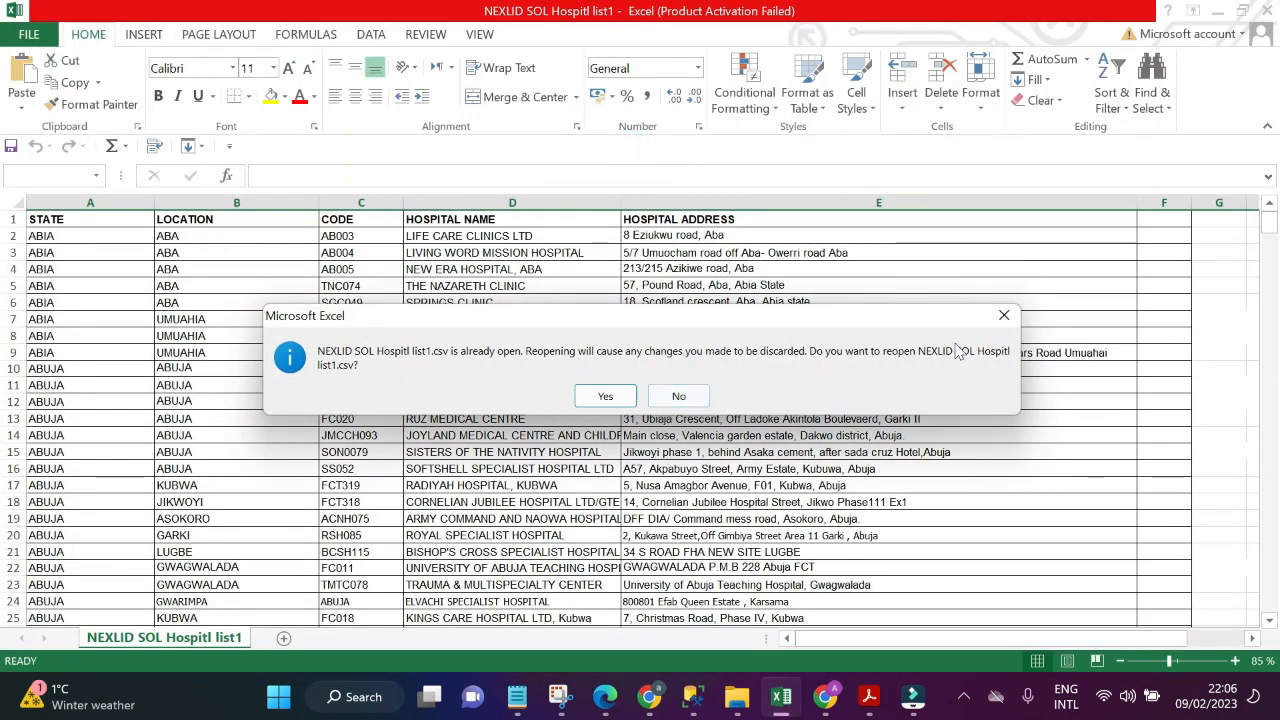
pyautogui.click(1003, 315)
pyautogui.click(1213, 9)
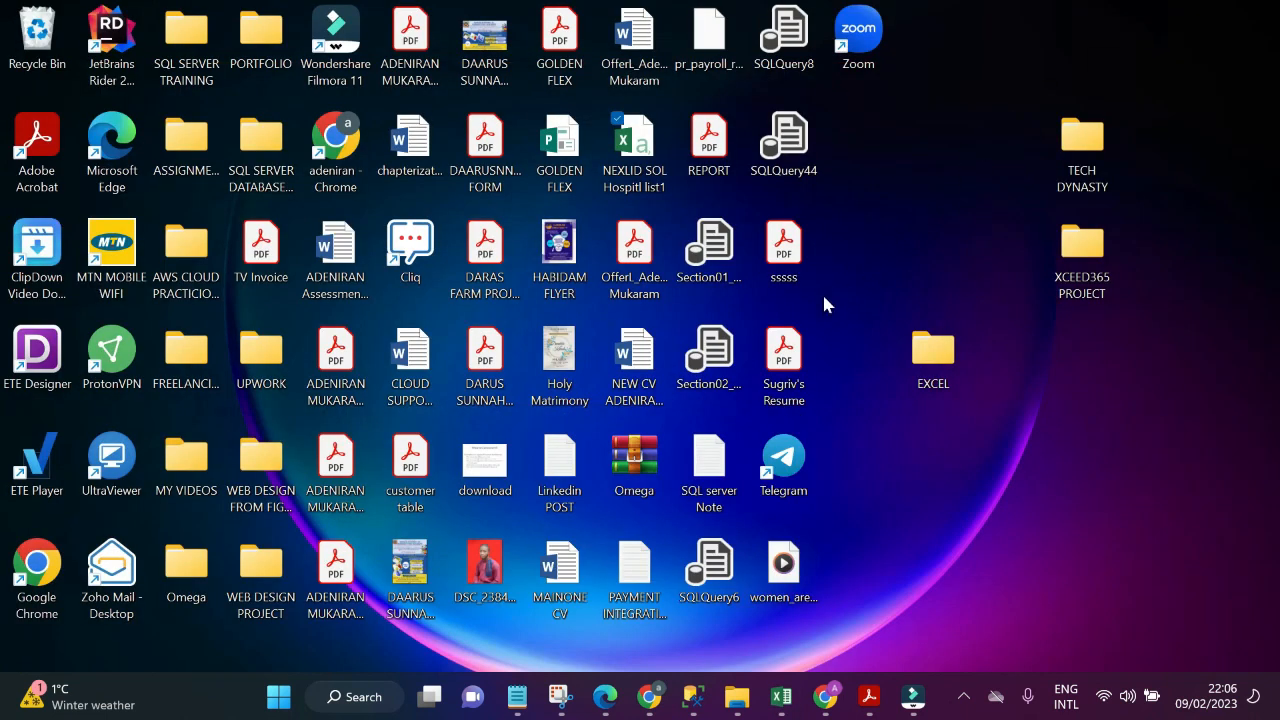
pyautogui.click(785, 703)
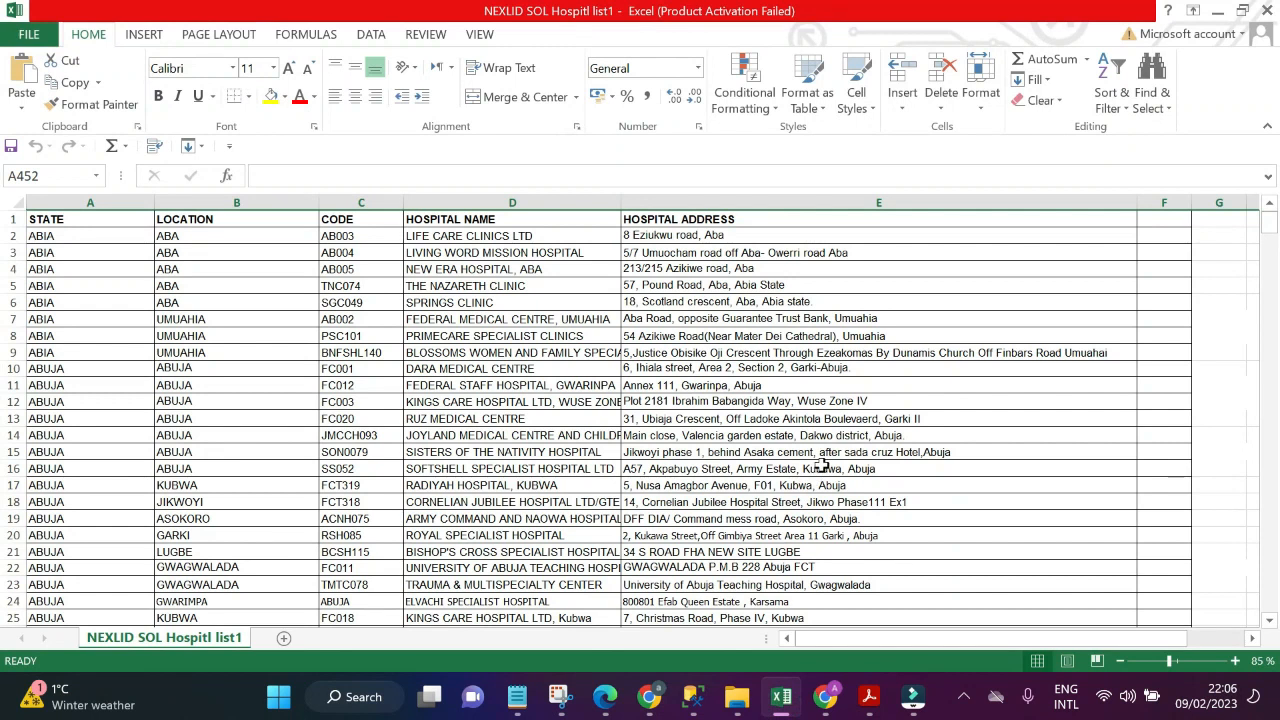
pyautogui.click(1217, 11)
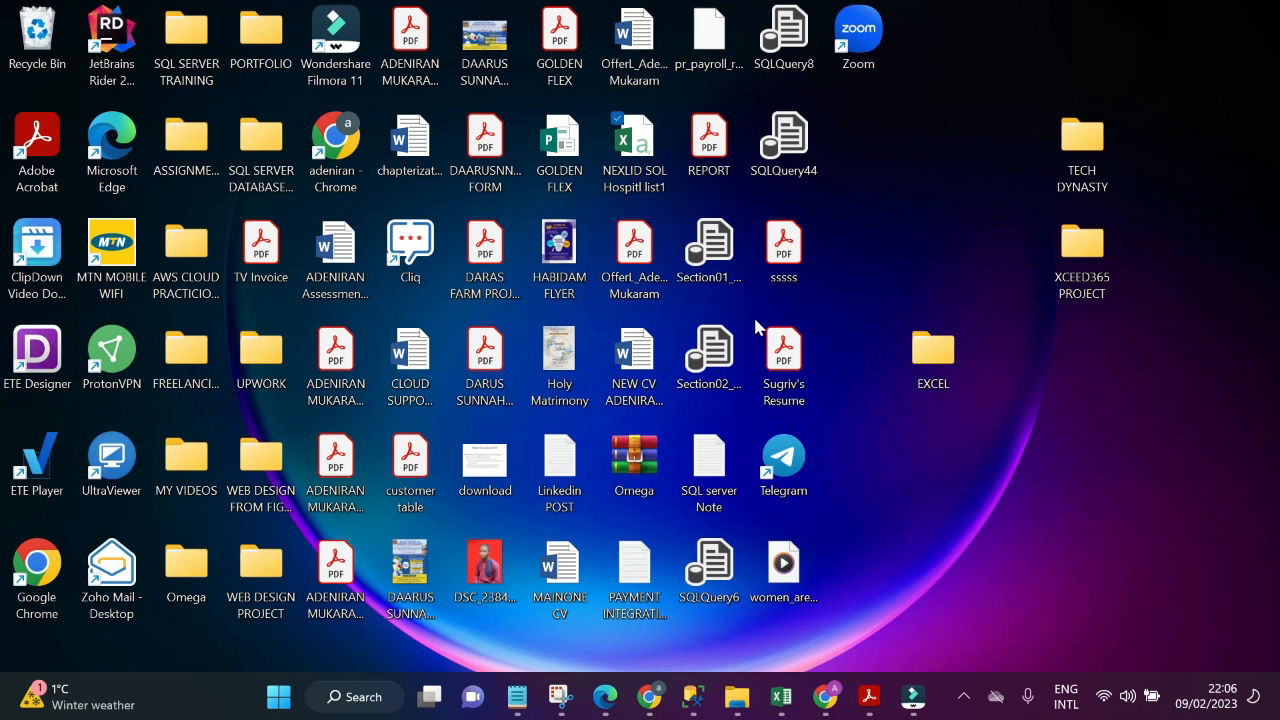
# Switch to Notepad and highlight the second step, about importing the CSV file into the database
pyautogui.click(517, 697)
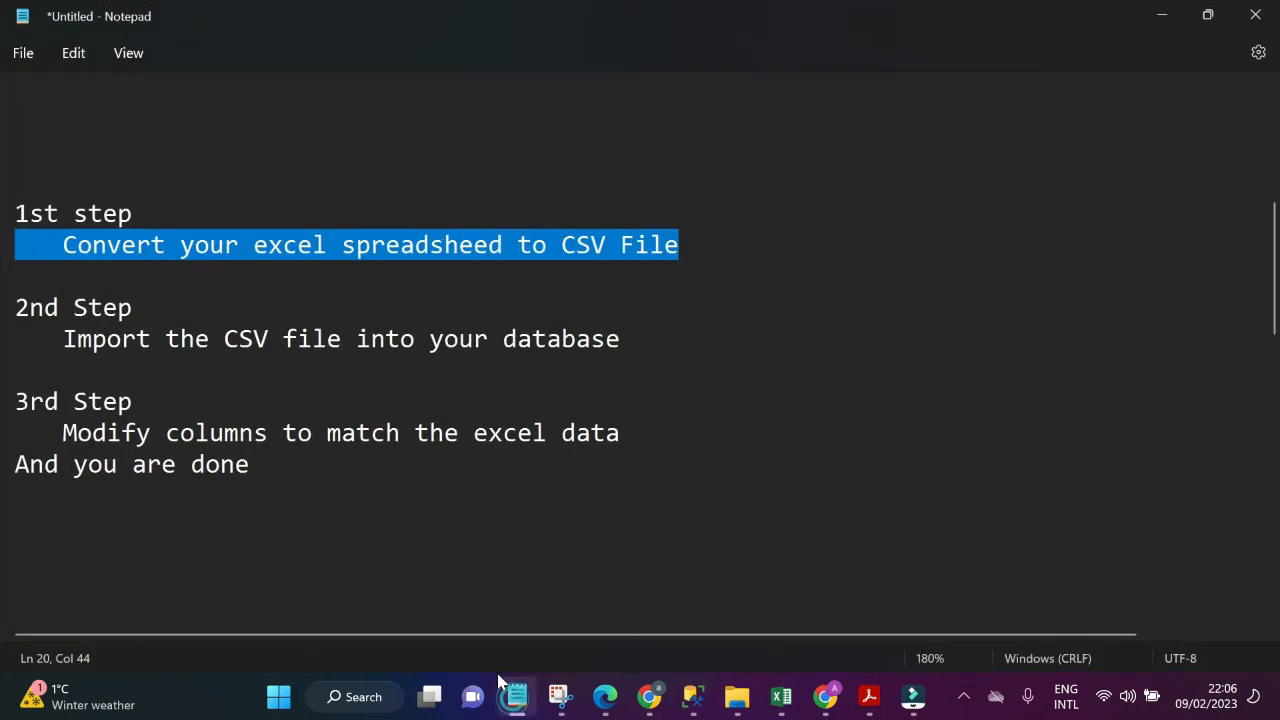
pyautogui.click(680, 383)
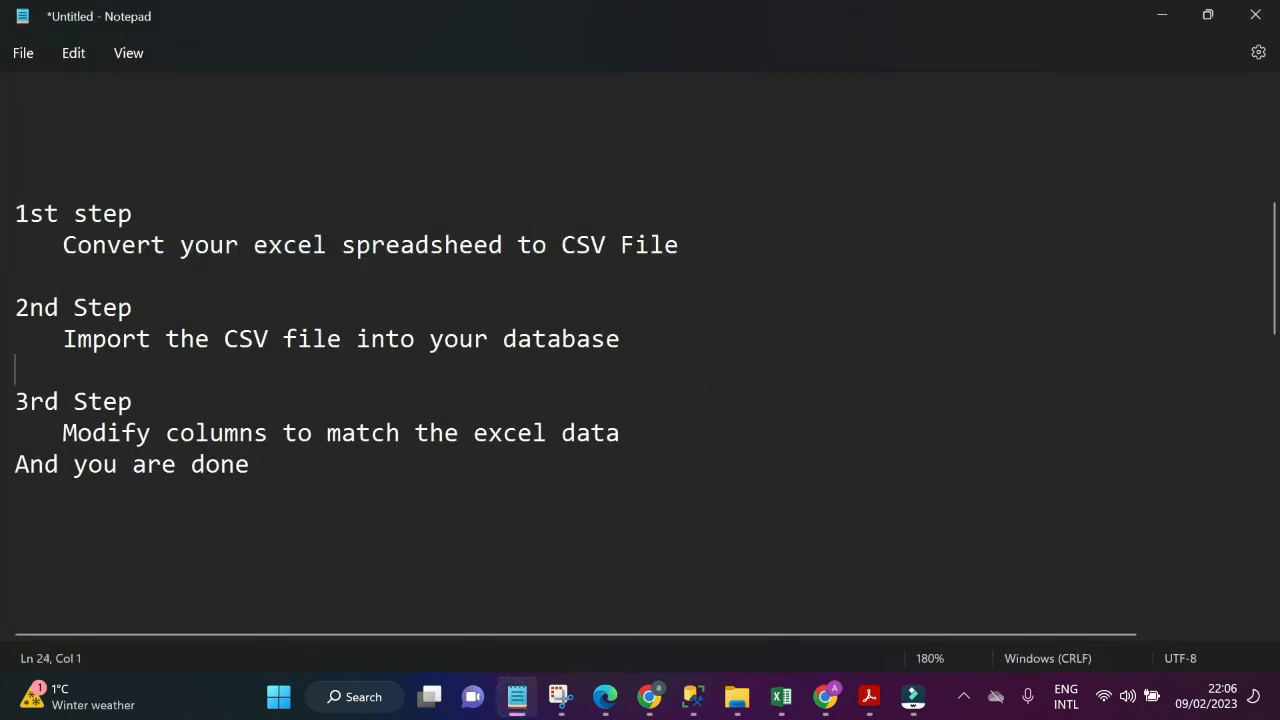
pyautogui.moveTo(681, 341); pyautogui.dragTo(40, 333)
pyautogui.click(283, 374)
pyautogui.moveTo(623, 338); pyautogui.dragTo(15, 300)
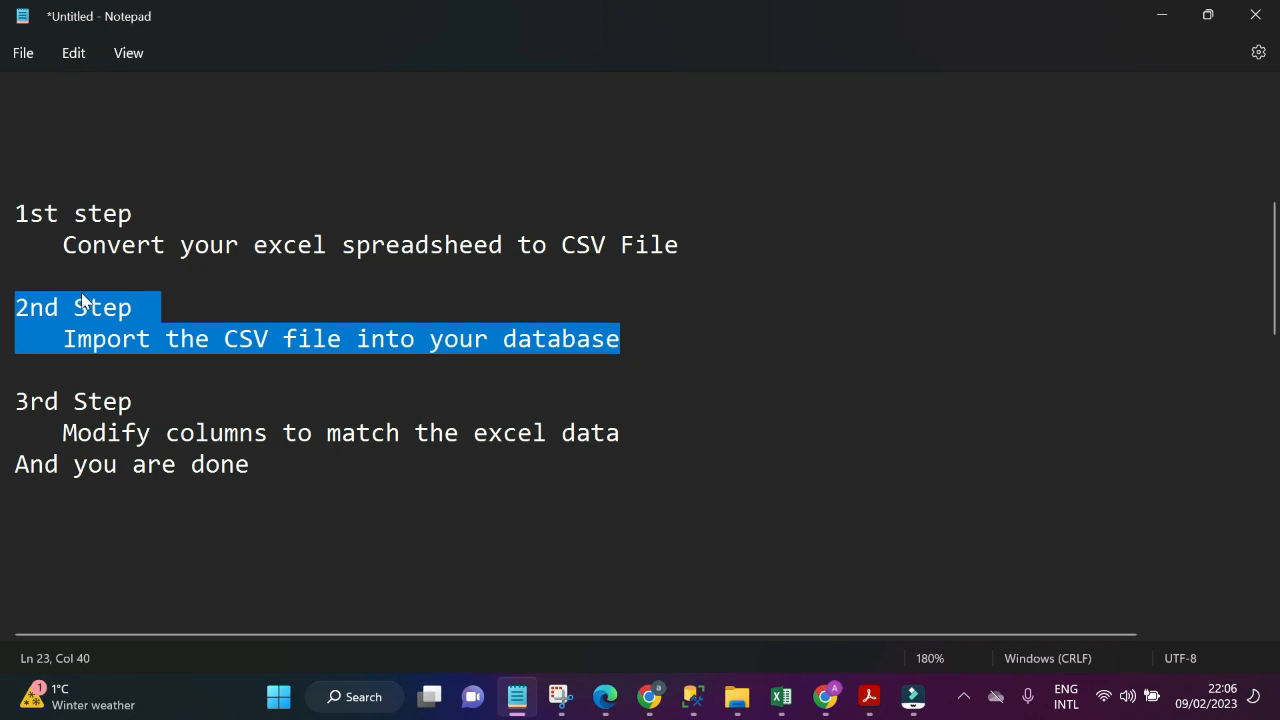
pyautogui.click(540, 355)
pyautogui.click(1163, 16)
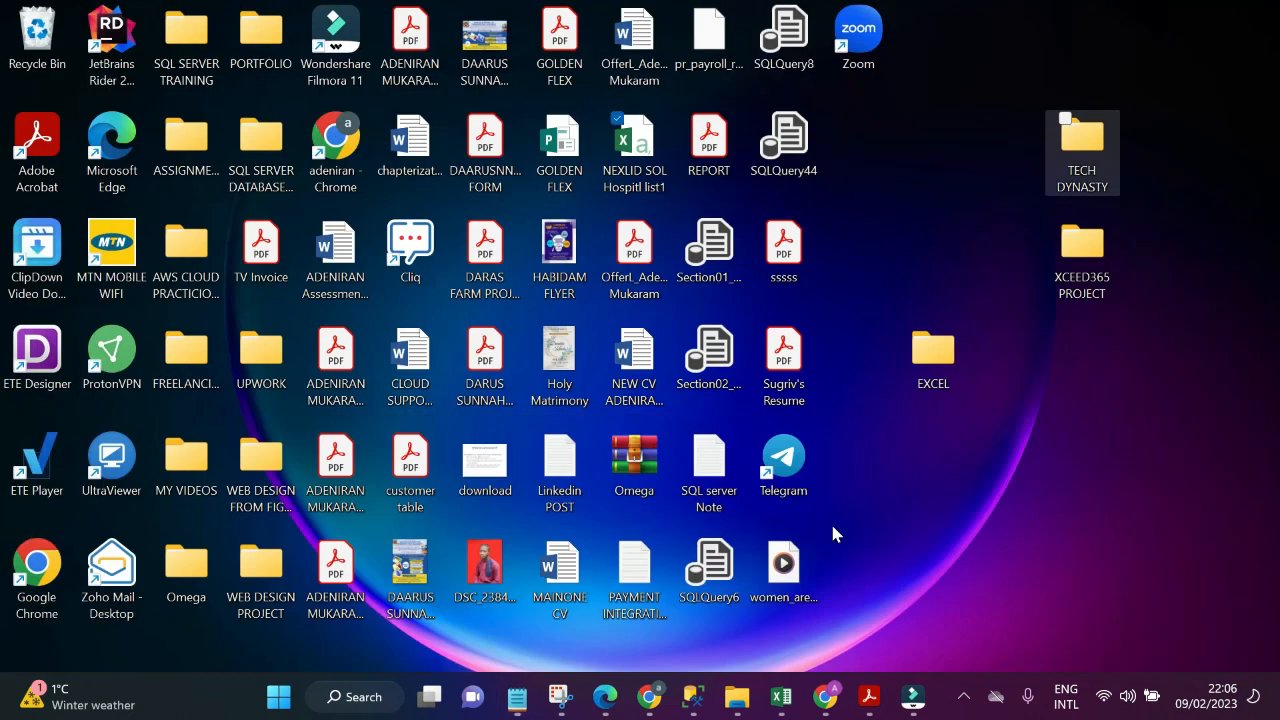
# Switch to SQL Server Management Studio and start the Import Flat File wizard for the My DB database, continuing past the introduction
pyautogui.click(692, 697)
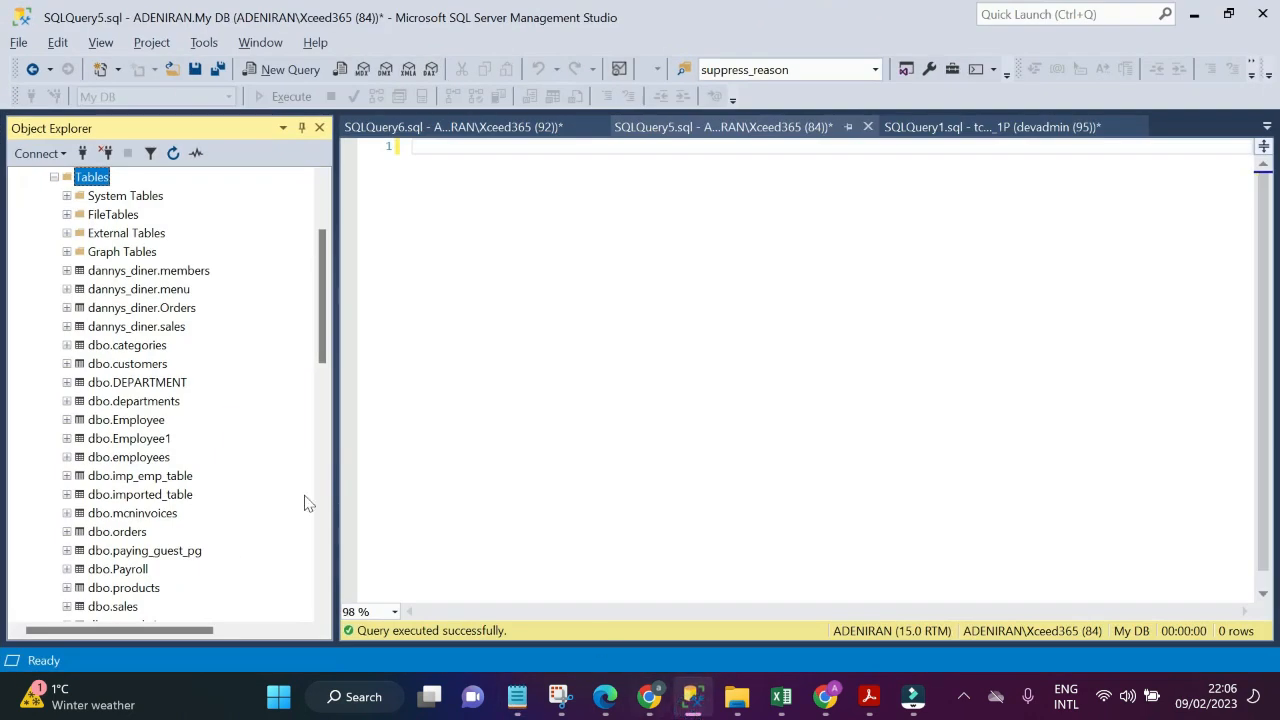
pyautogui.scroll(2, 128, 444)
pyautogui.scroll(2, 128, 444)
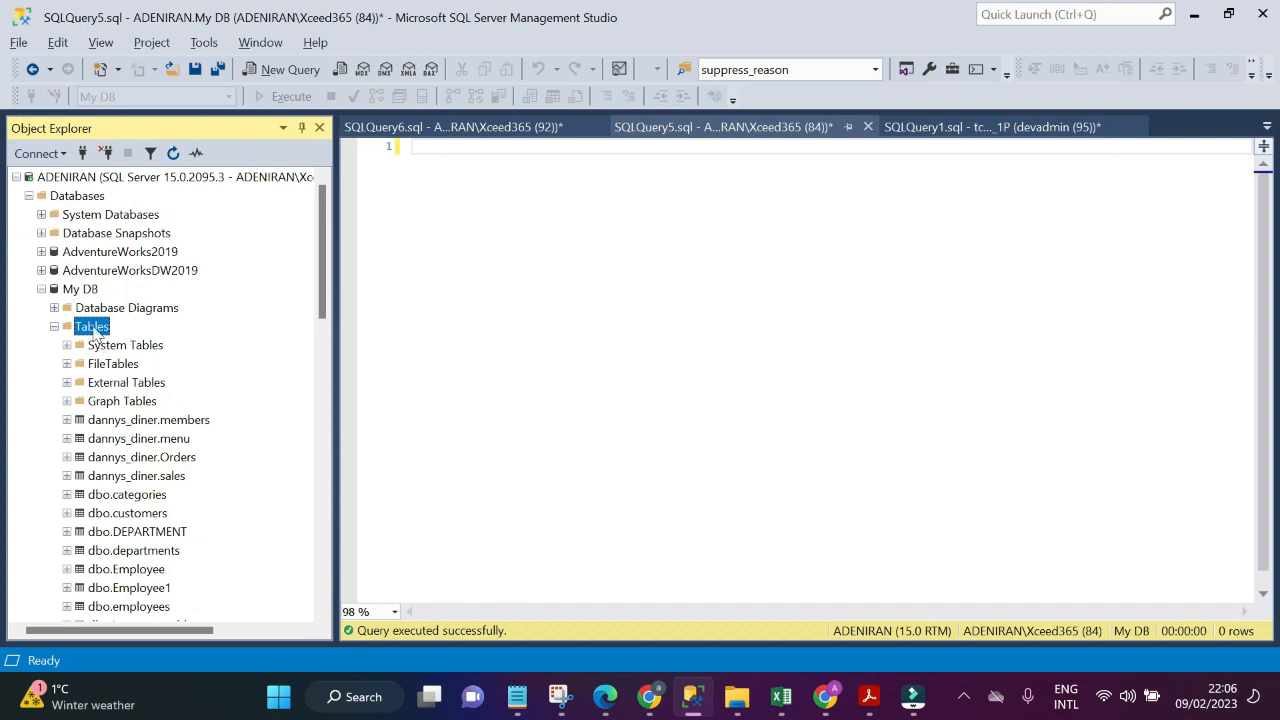
pyautogui.rightClick(80, 290)
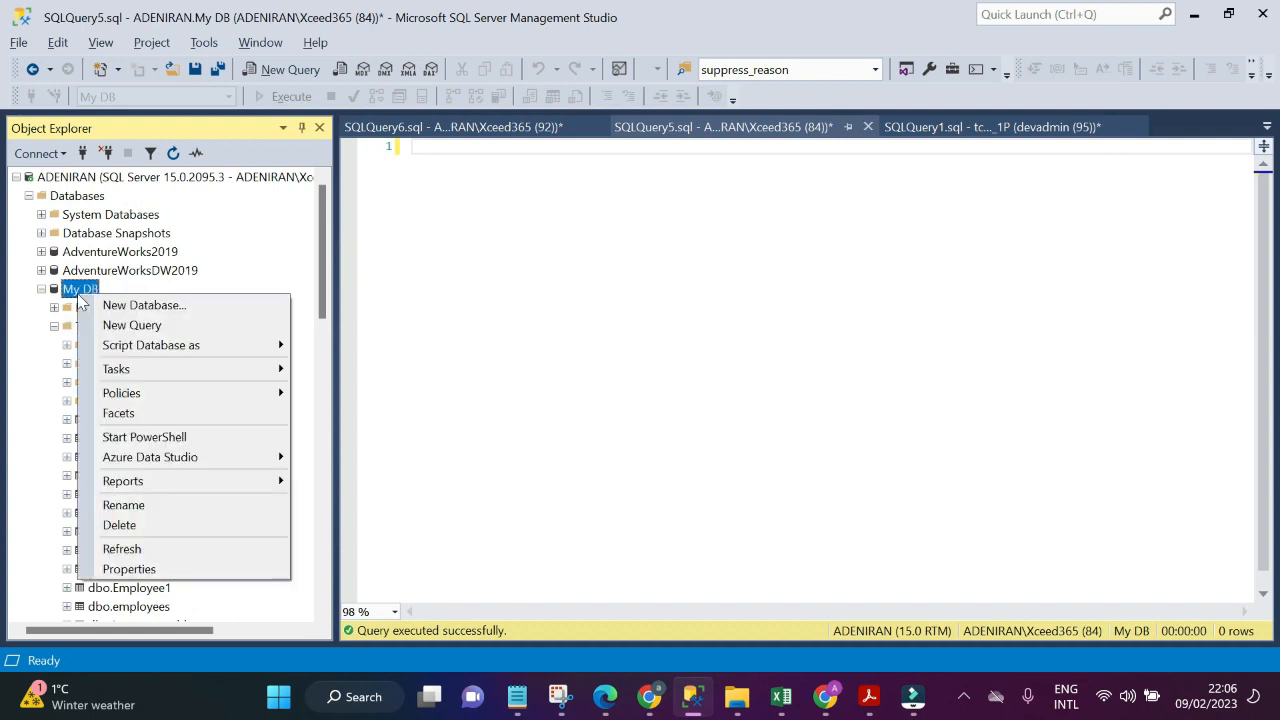
pyautogui.moveTo(134, 368)
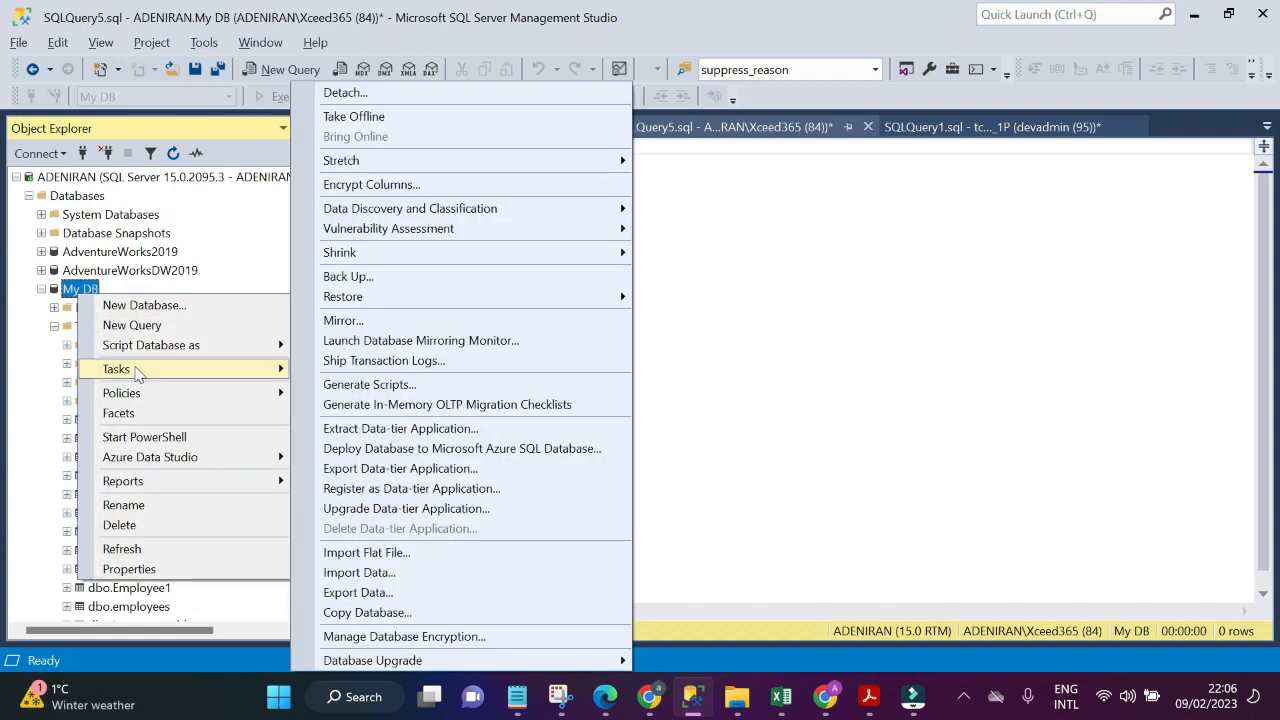
pyautogui.click(420, 557)
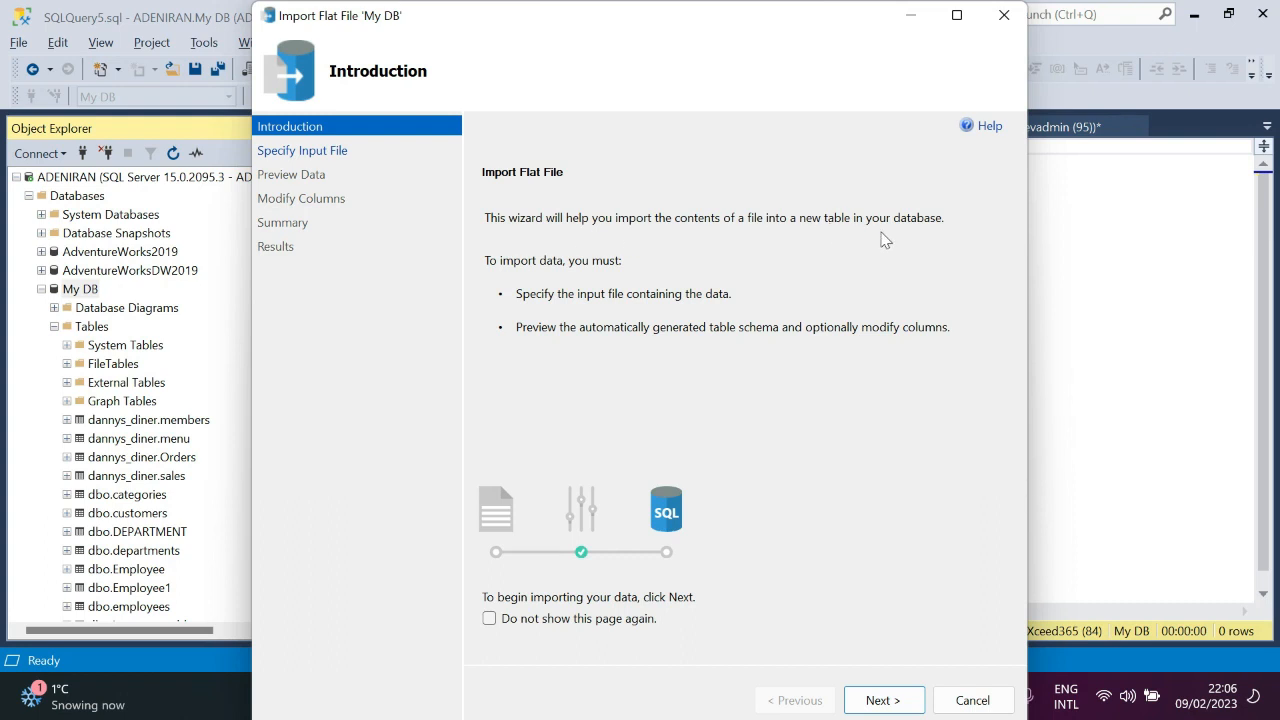
pyautogui.click(882, 699)
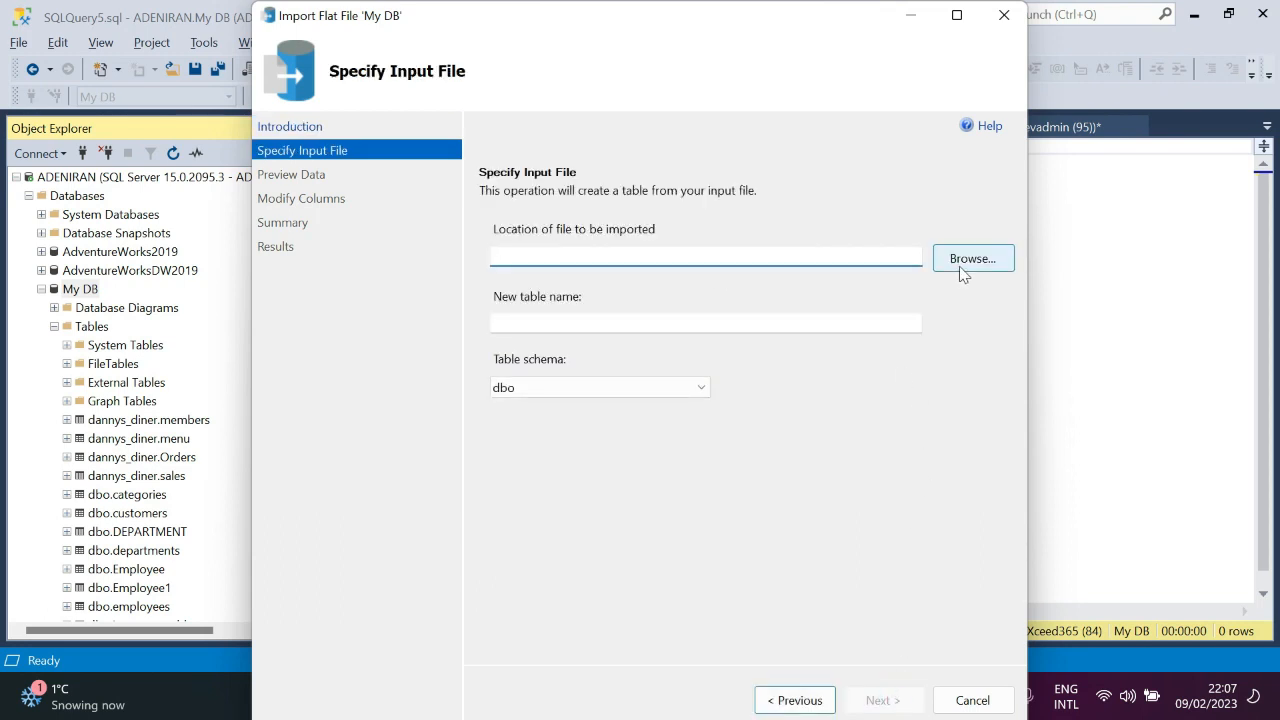
# Choose the NEXLID SOL Hospitl list1 CSV from the Desktop as input, name the new table NEXLID SOL Hospitl list, and try to continue
pyautogui.click(961, 270)
pyautogui.scroll(-5, 716, 290)
pyautogui.click(600, 334)
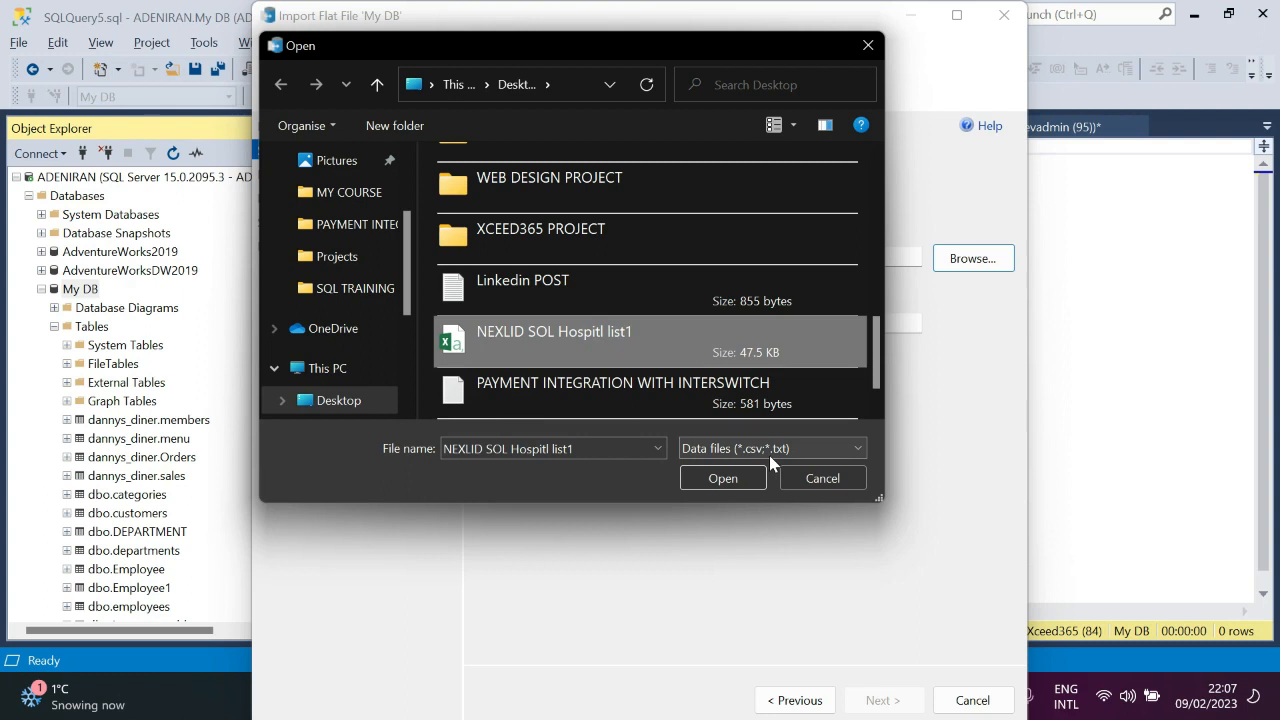
pyautogui.click(722, 478)
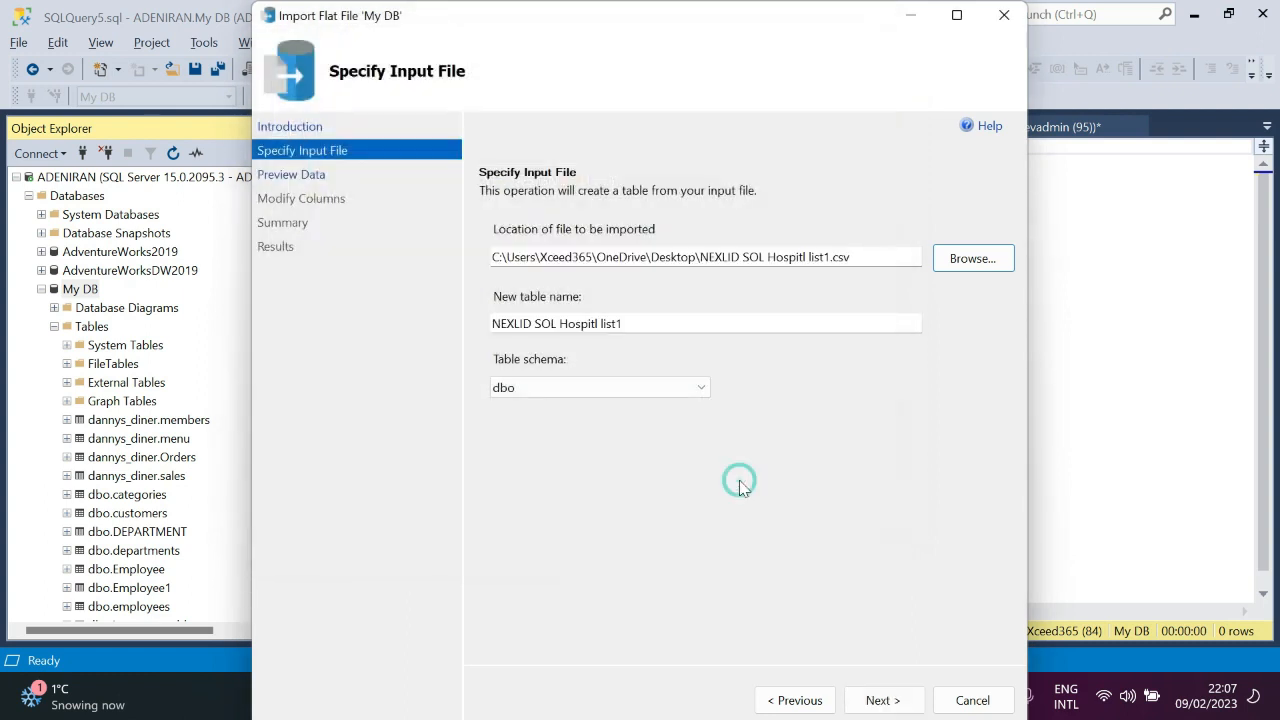
pyautogui.click(620, 320)
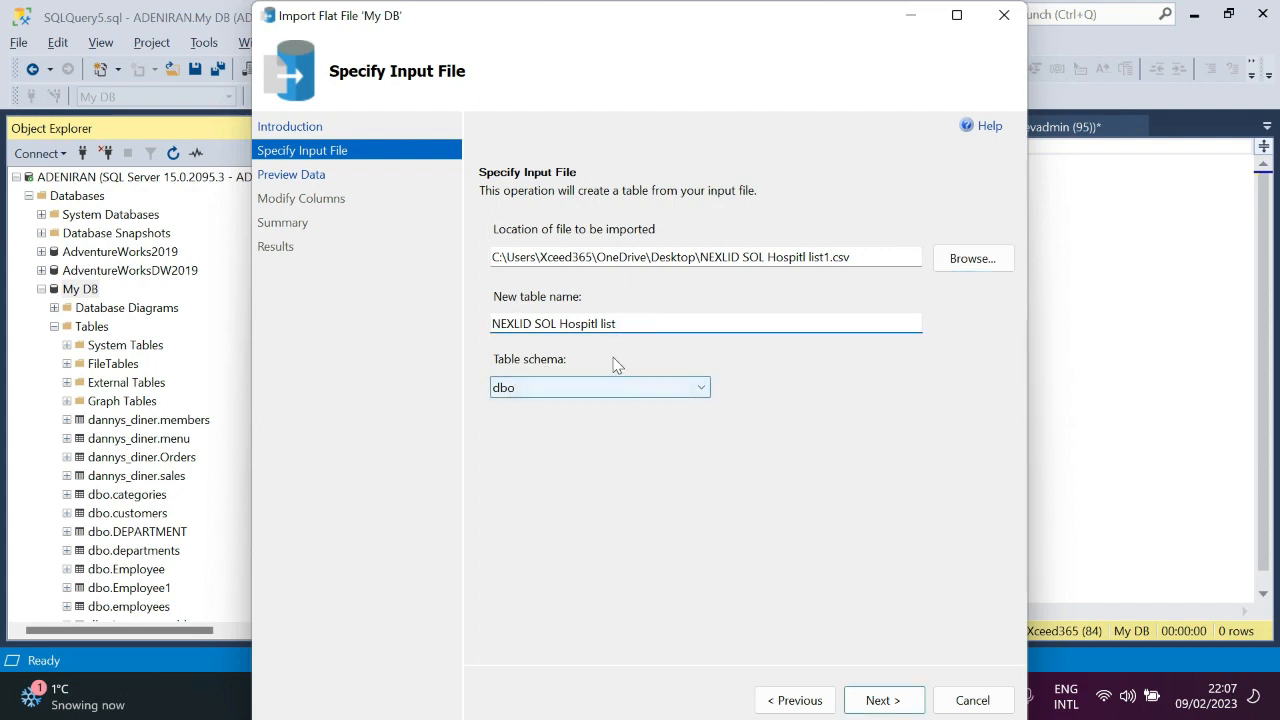
pyautogui.click(878, 698)
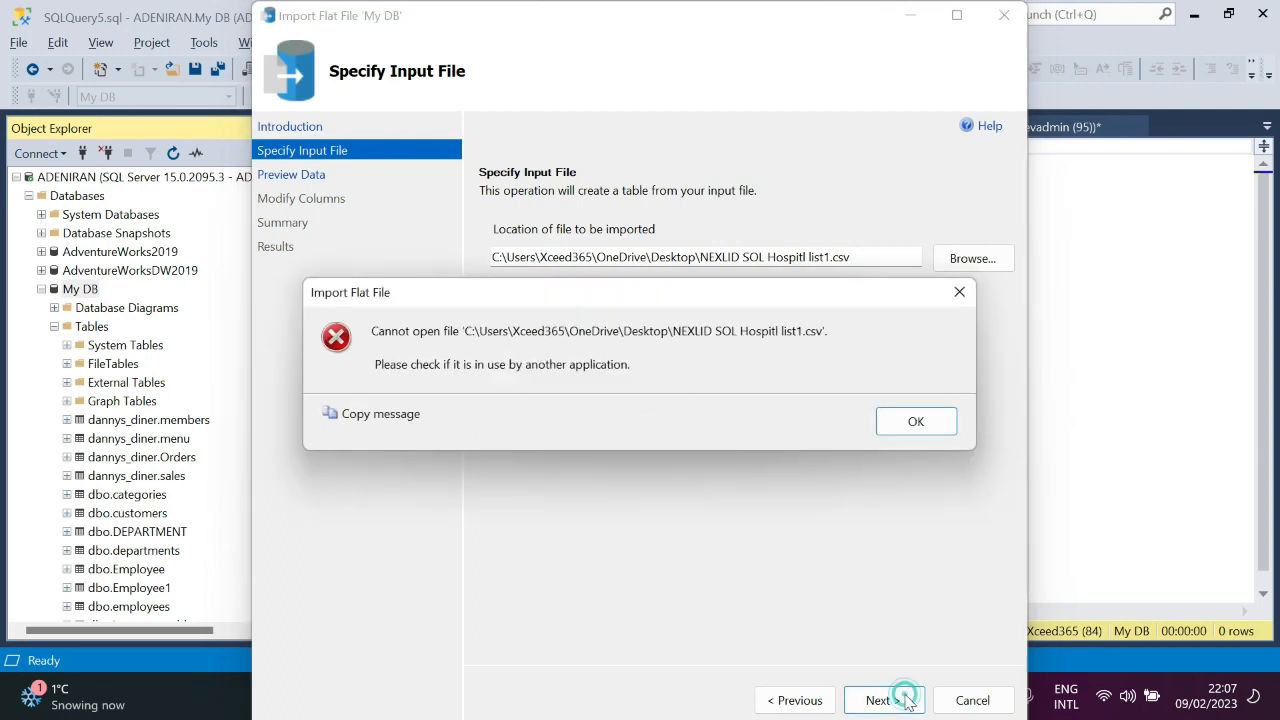
# Dismiss the file-in-use error, switch to Excel and close the NEXLID SOL Hospitl list1 workbook without saving its changes
pyautogui.click(912, 424)
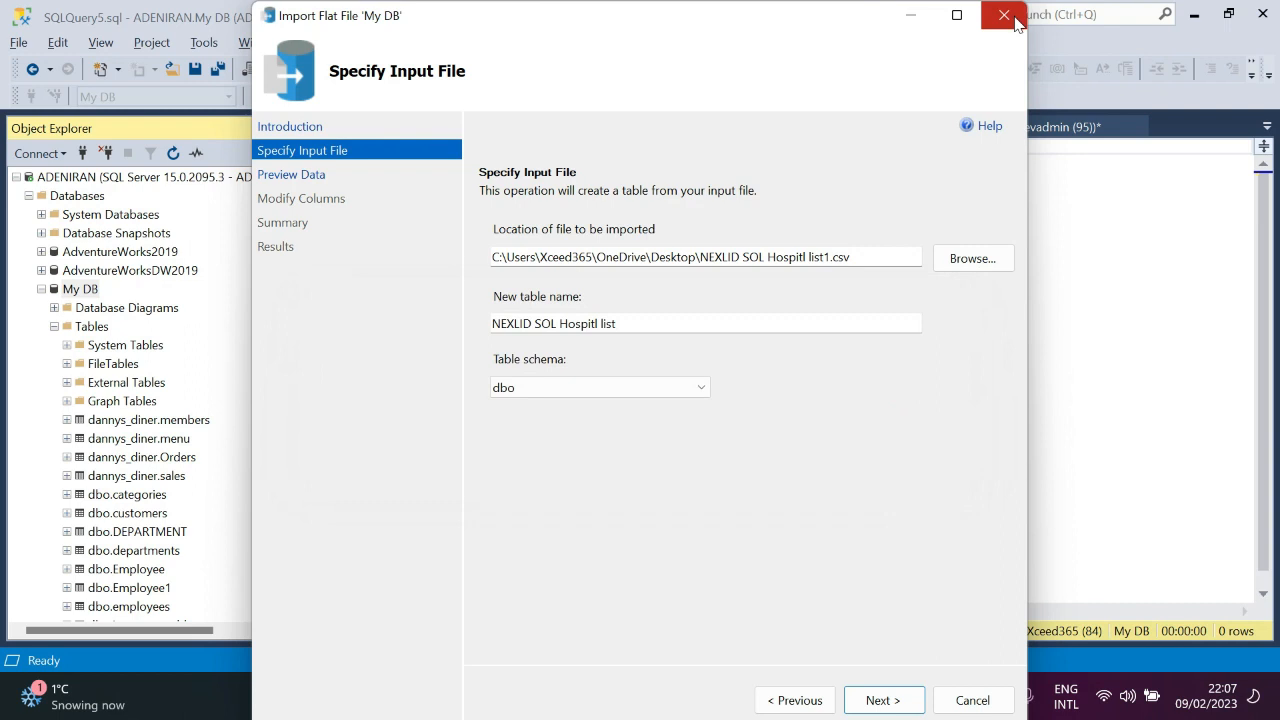
pyautogui.hotkey('alt', 'Tab')
pyautogui.press('Tab')
pyautogui.press('Tab')
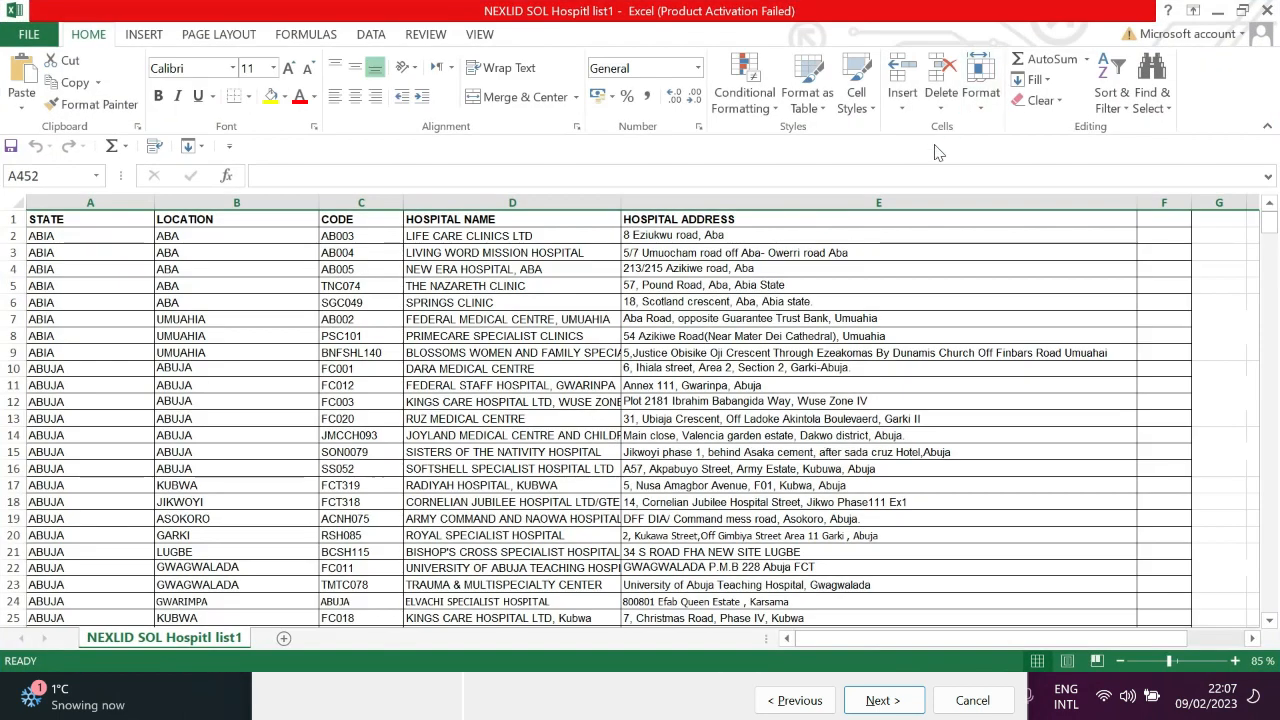
pyautogui.click(1265, 8)
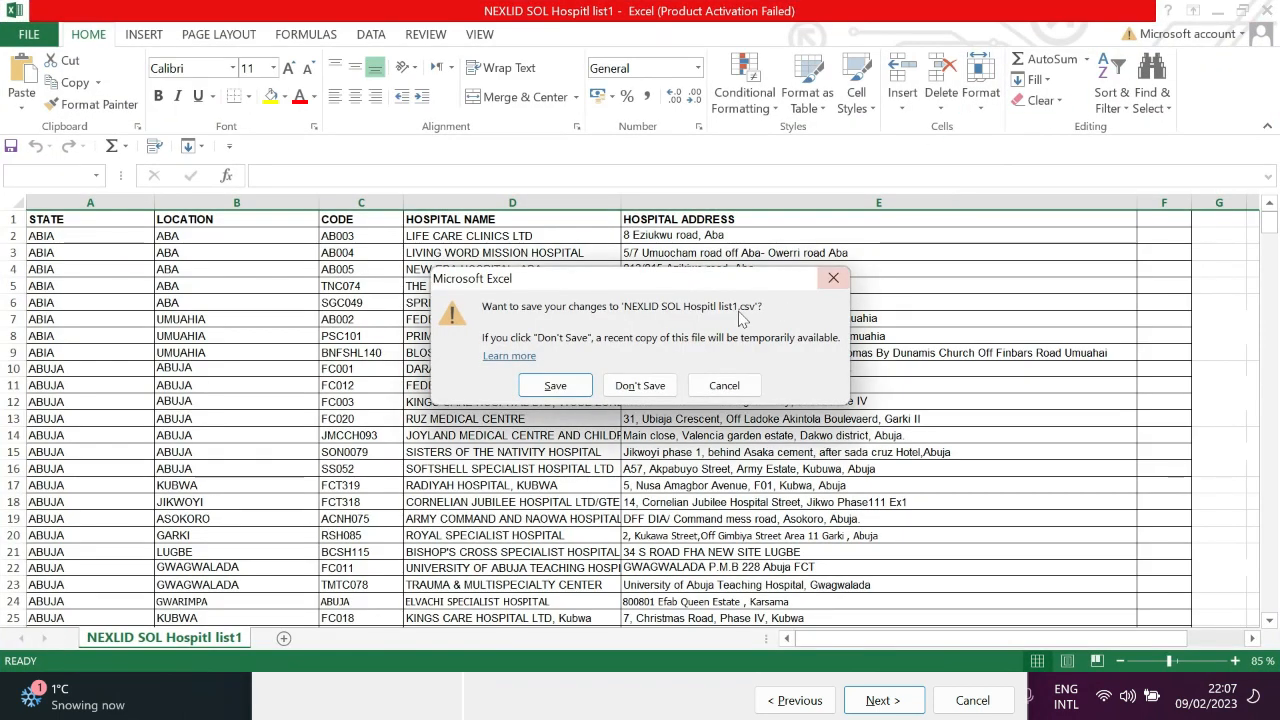
pyautogui.click(556, 386)
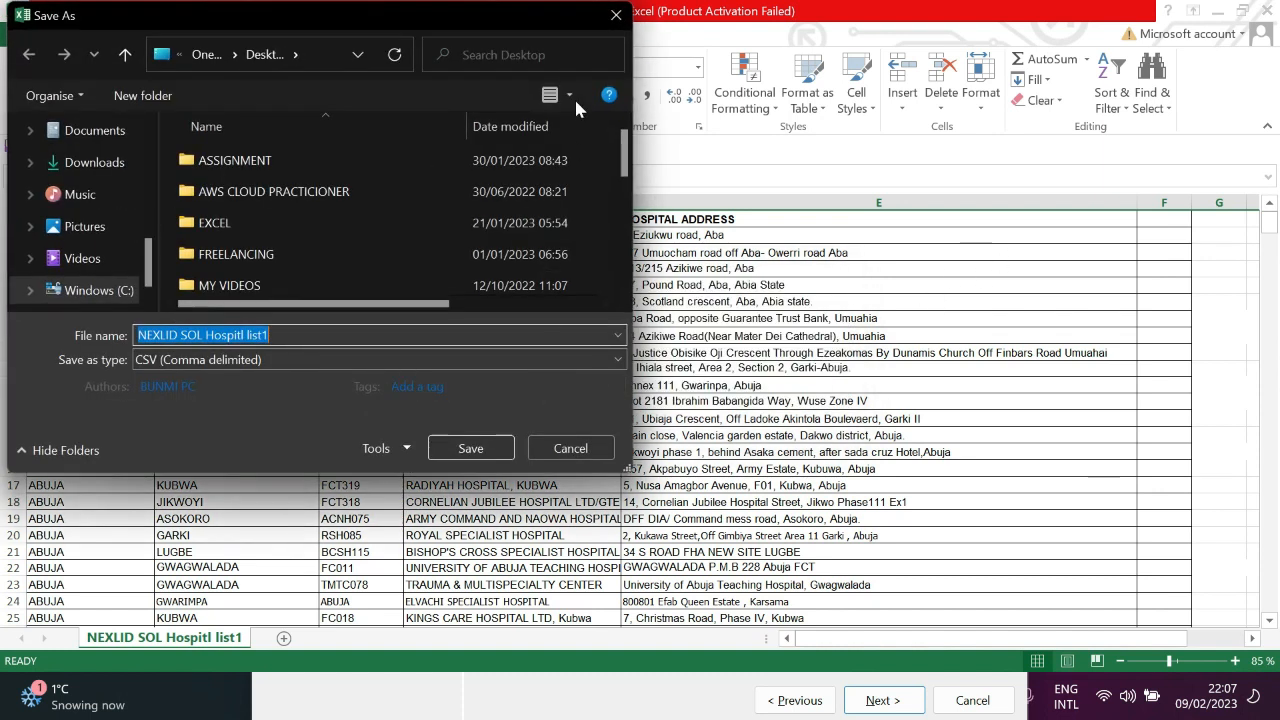
pyautogui.click(630, 15)
pyautogui.click(640, 387)
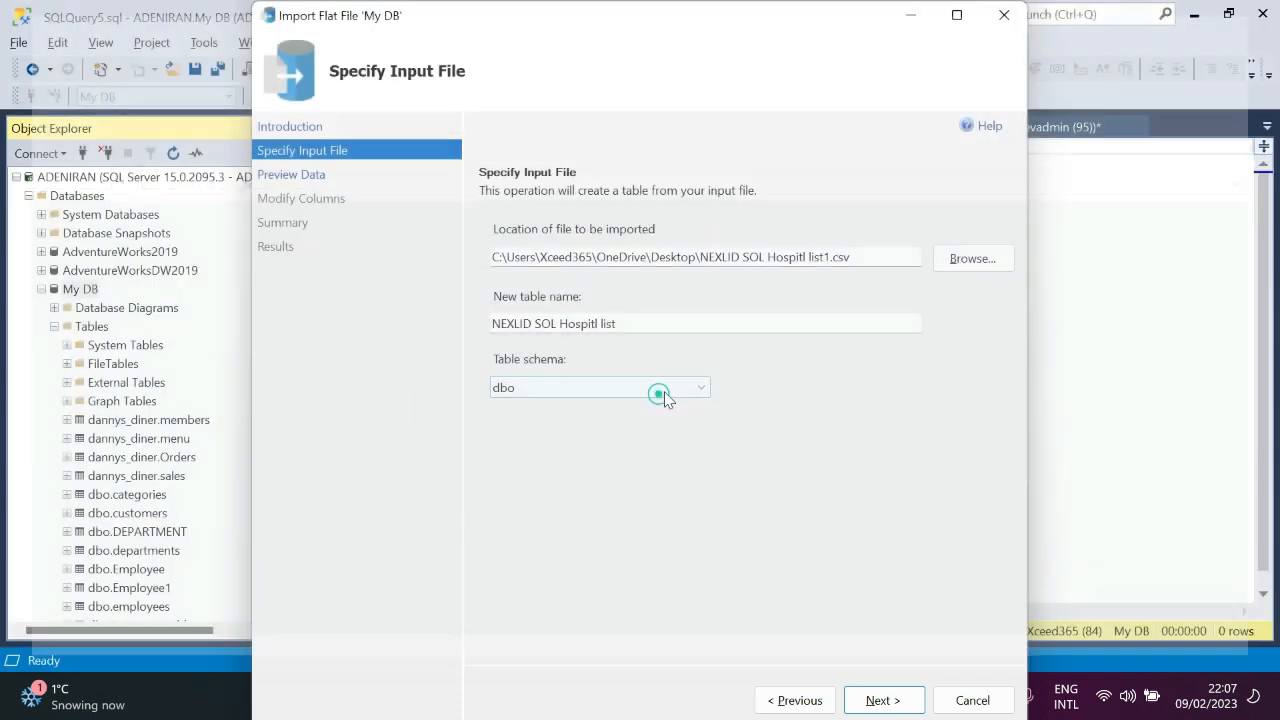
# Continue the flat file import, check the previewed CSV rows, and advance to modifying the columns
pyautogui.click(883, 700)
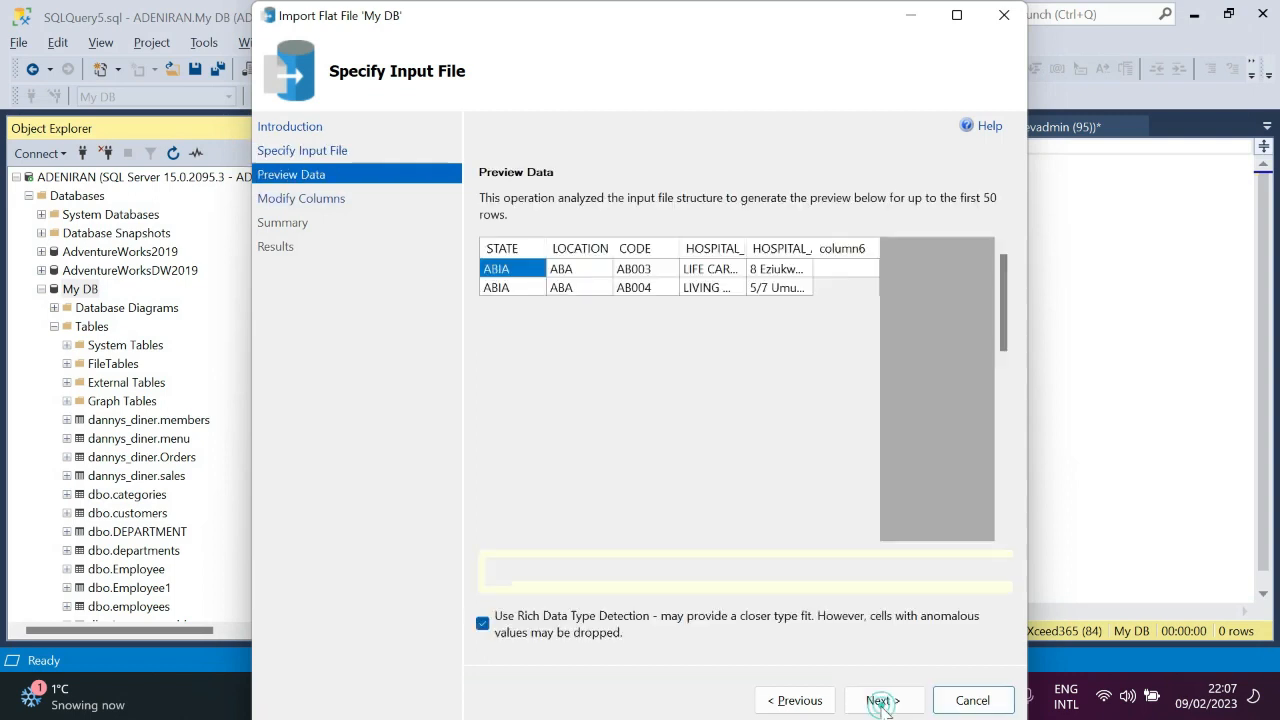
pyautogui.scroll(-10, 704, 495)
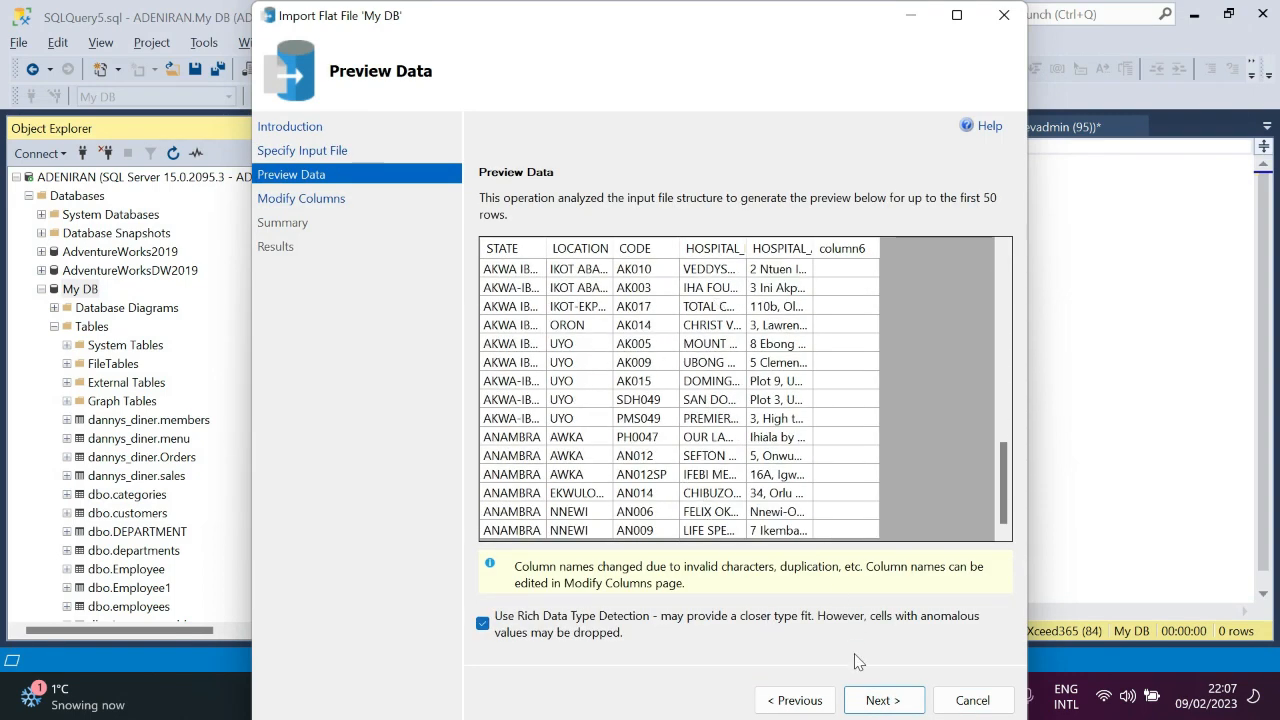
pyautogui.scroll(10, 620, 318)
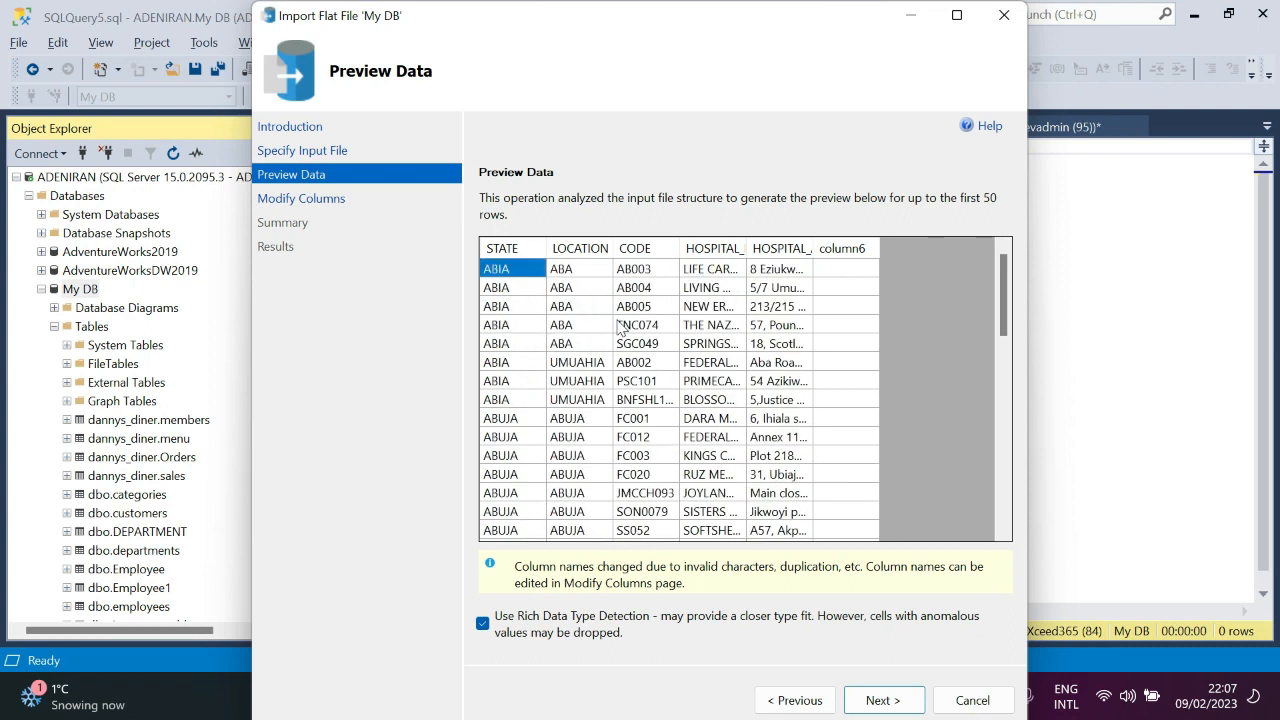
pyautogui.click(868, 700)
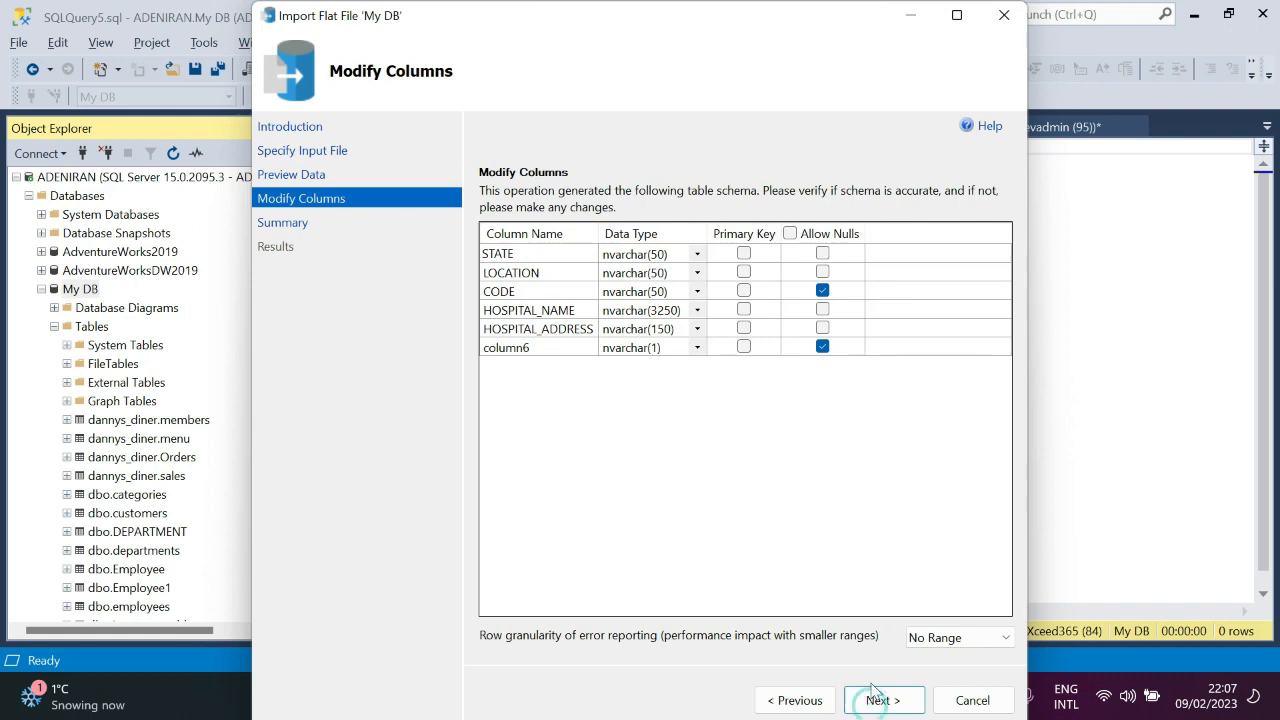
# Switch to Notepad and highlight the third step, about modifying columns to match the Excel data
pyautogui.hotkey('alt', 'Tab')
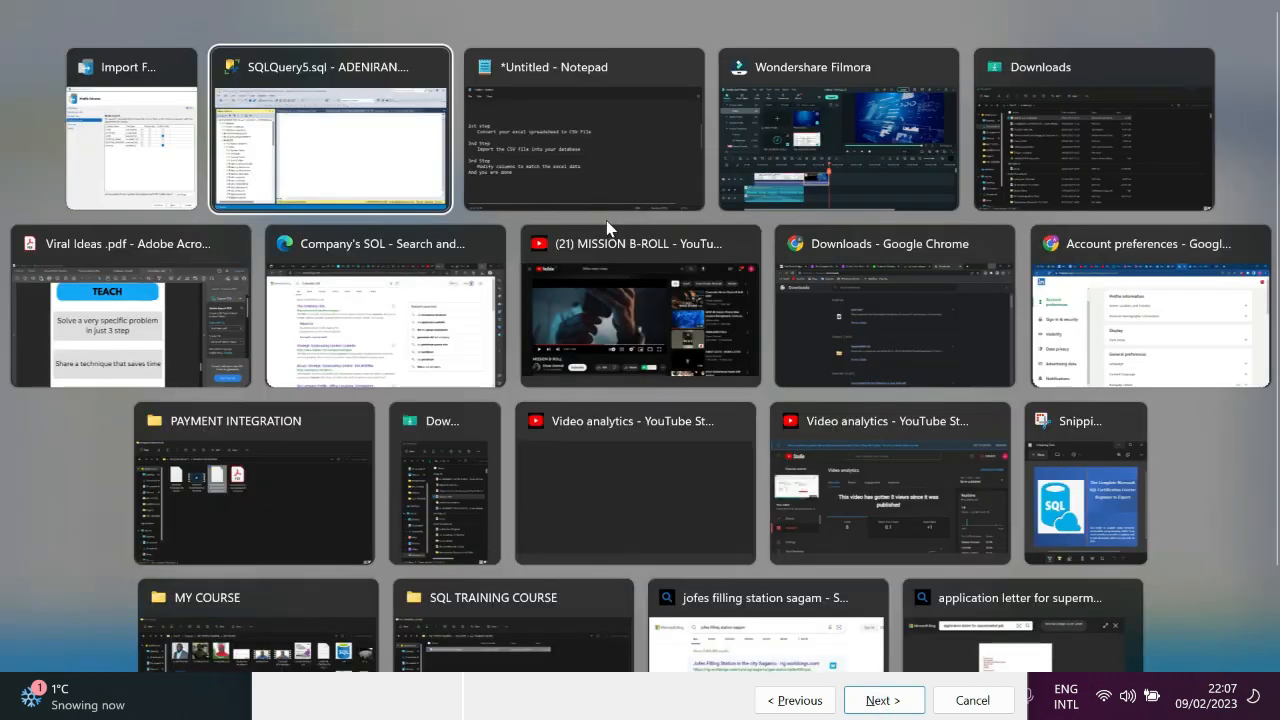
pyautogui.hotkey('alt', 'Tab')
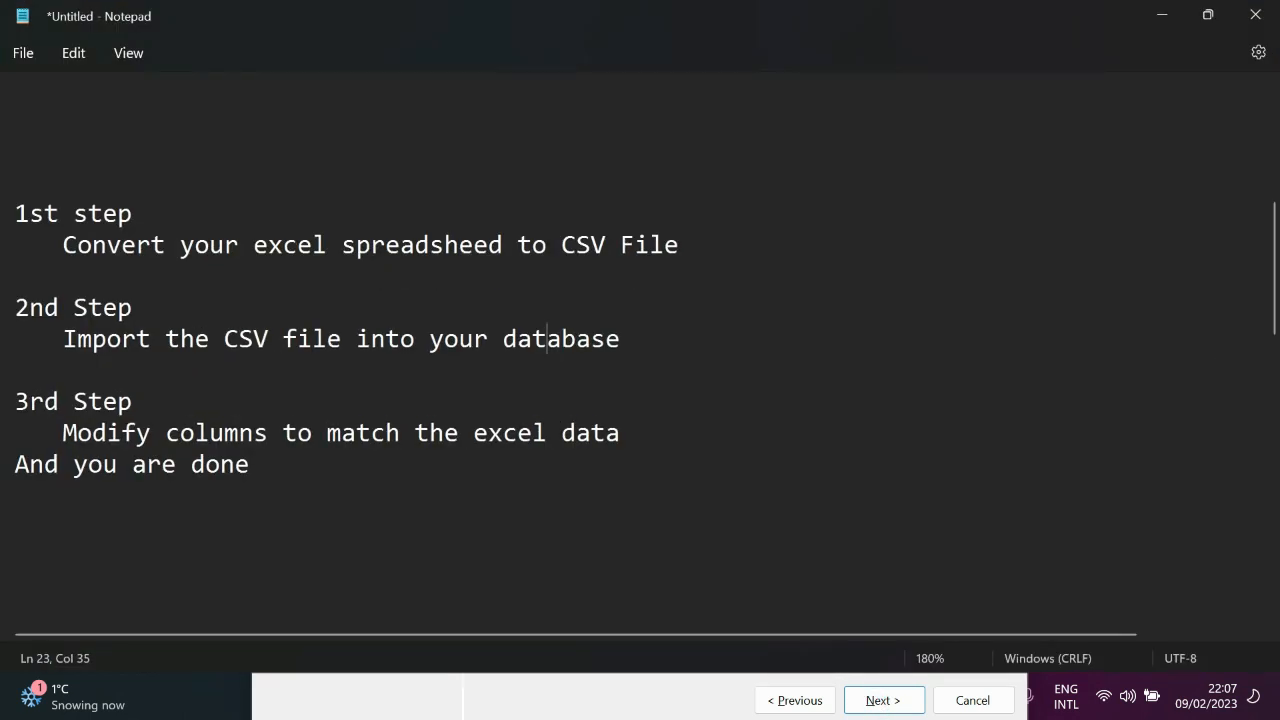
pyautogui.moveTo(621, 432); pyautogui.dragTo(63, 432)
# Return to the Import Flat File wizard, allow nulls for all columns, run the import and close the wizard
pyautogui.hotkey('alt', 'Tab')
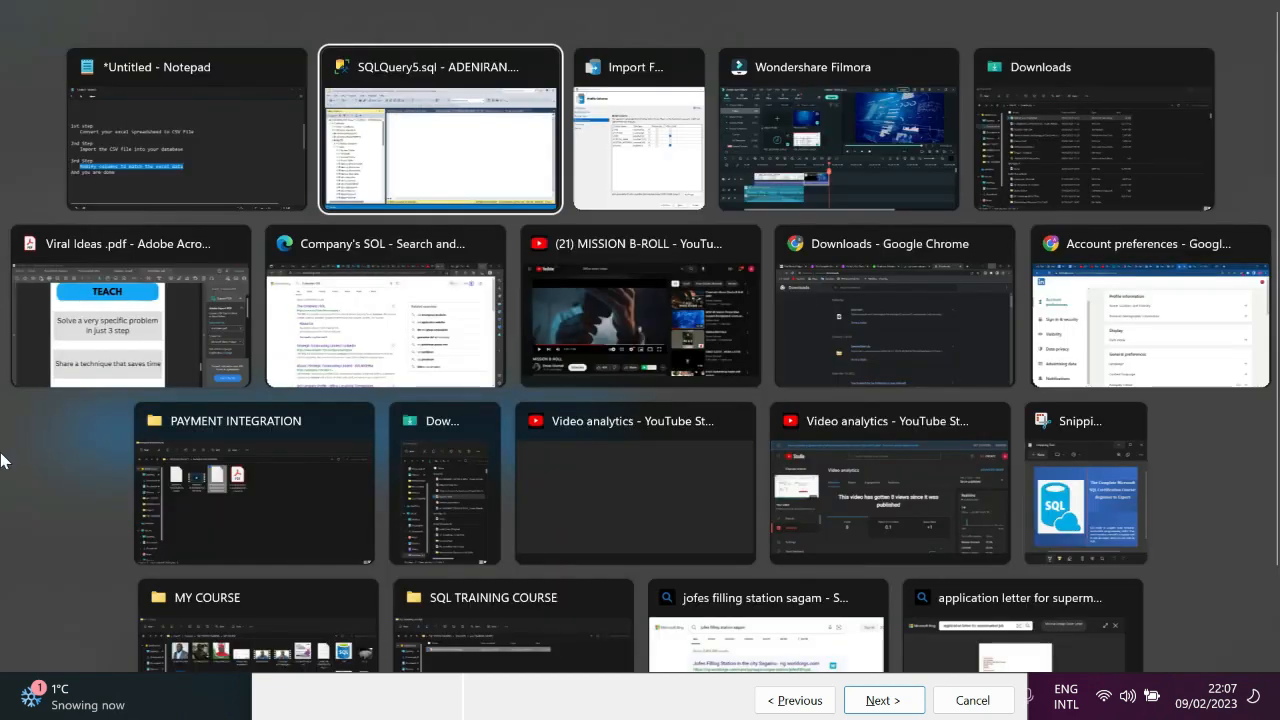
pyautogui.press('Tab')
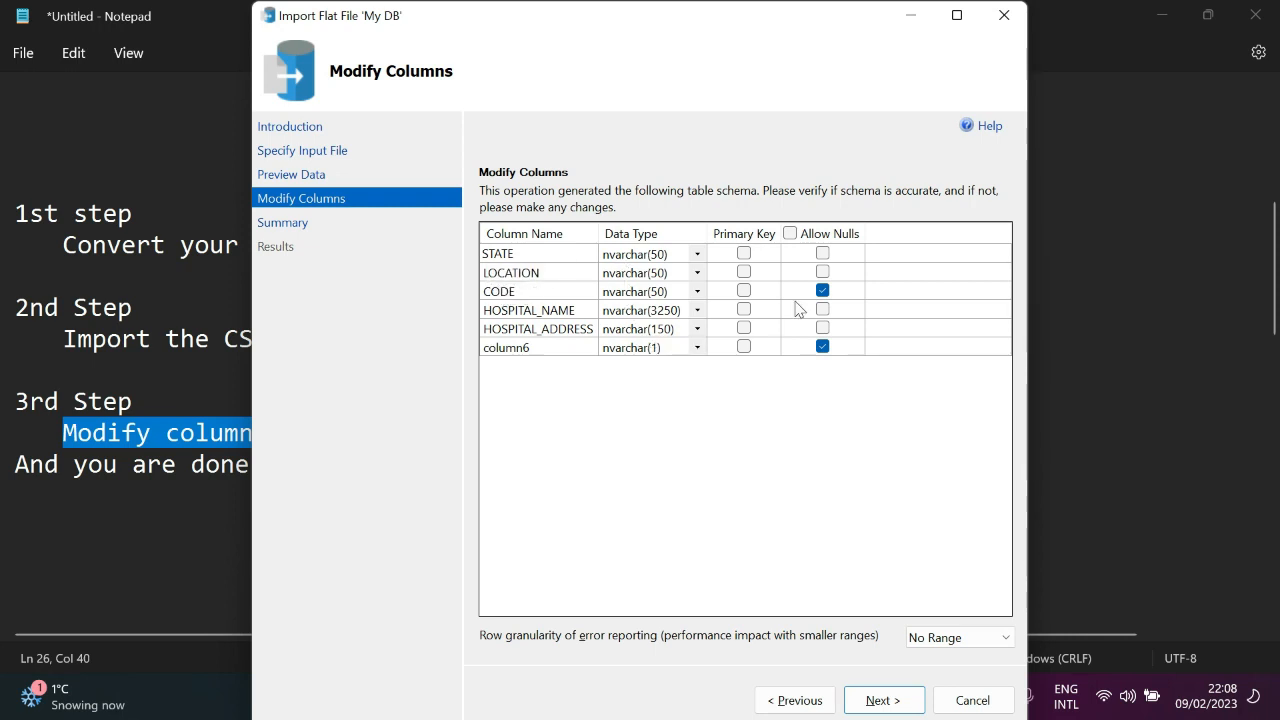
pyautogui.click(790, 234)
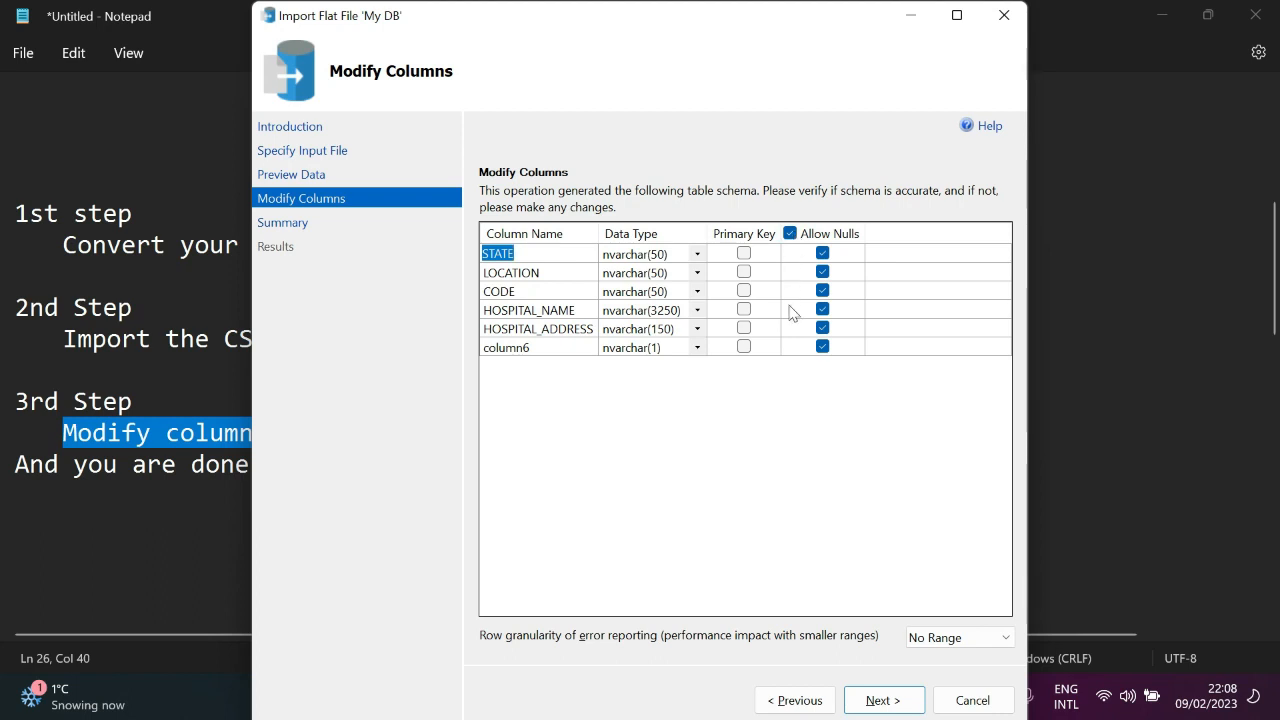
pyautogui.click(882, 700)
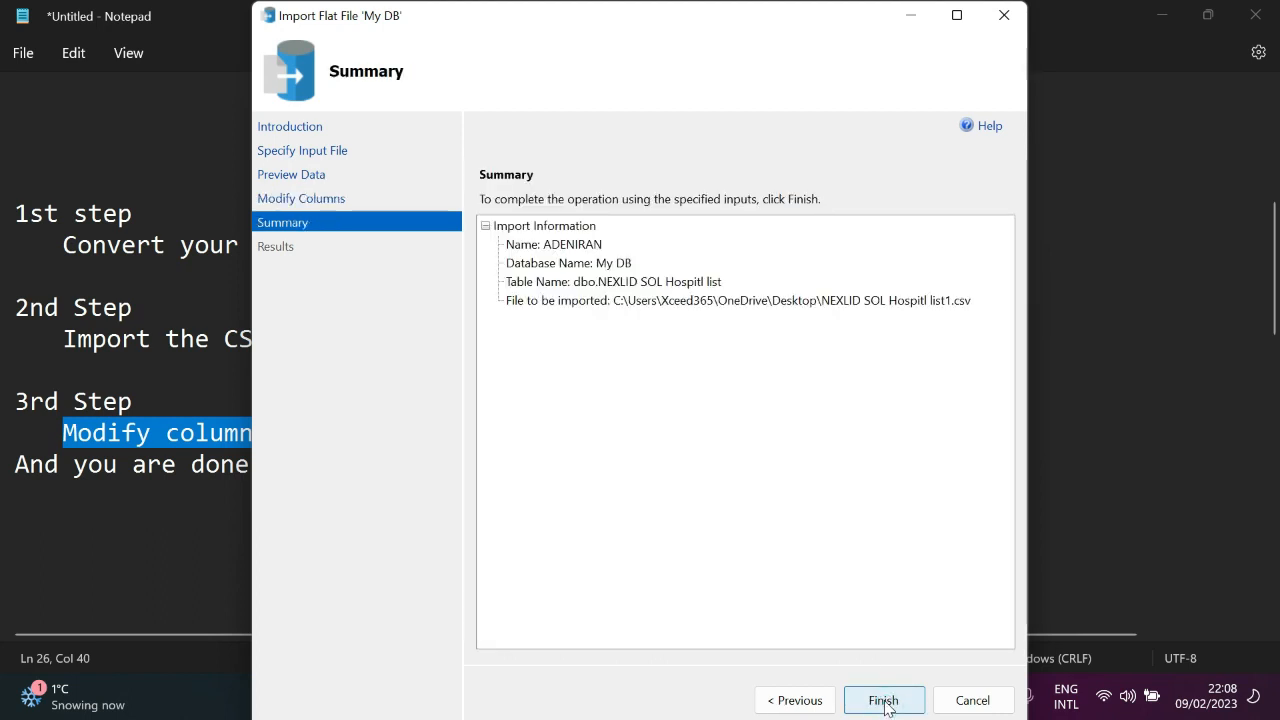
pyautogui.click(884, 701)
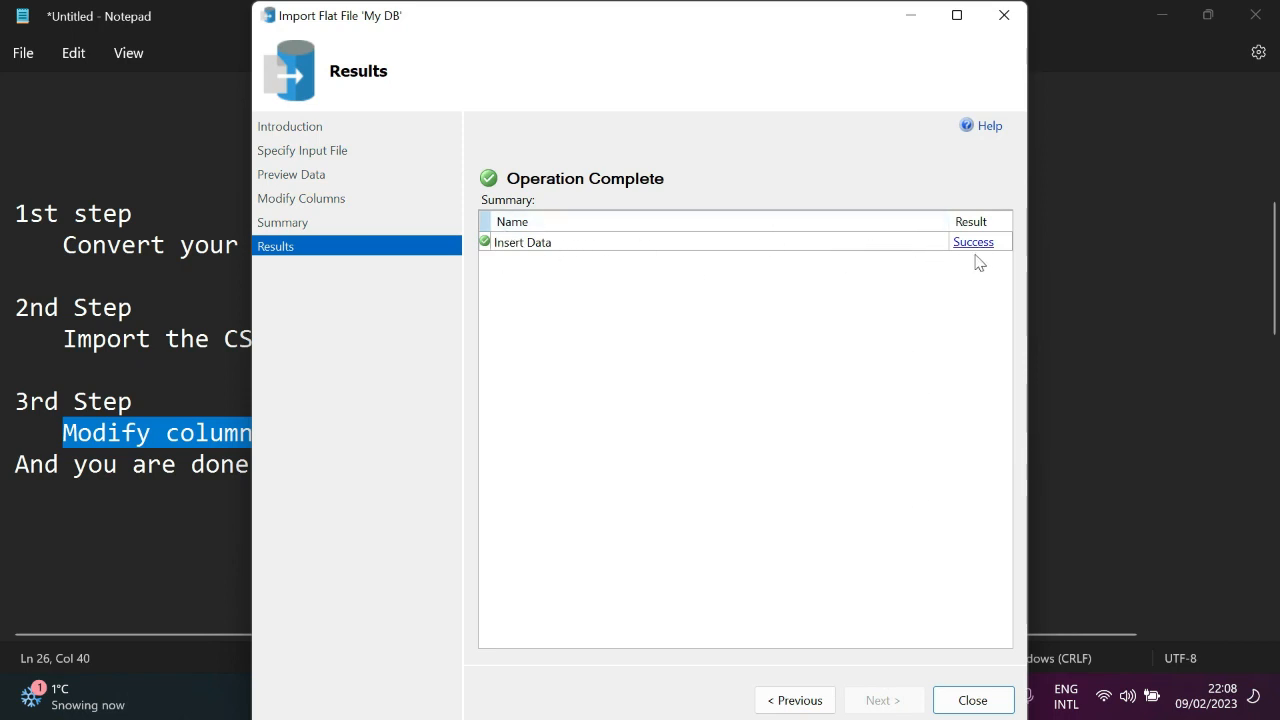
pyautogui.click(975, 699)
# Switch to SQL Server Management Studio, look through the My DB tables and refresh the database
pyautogui.click(693, 695)
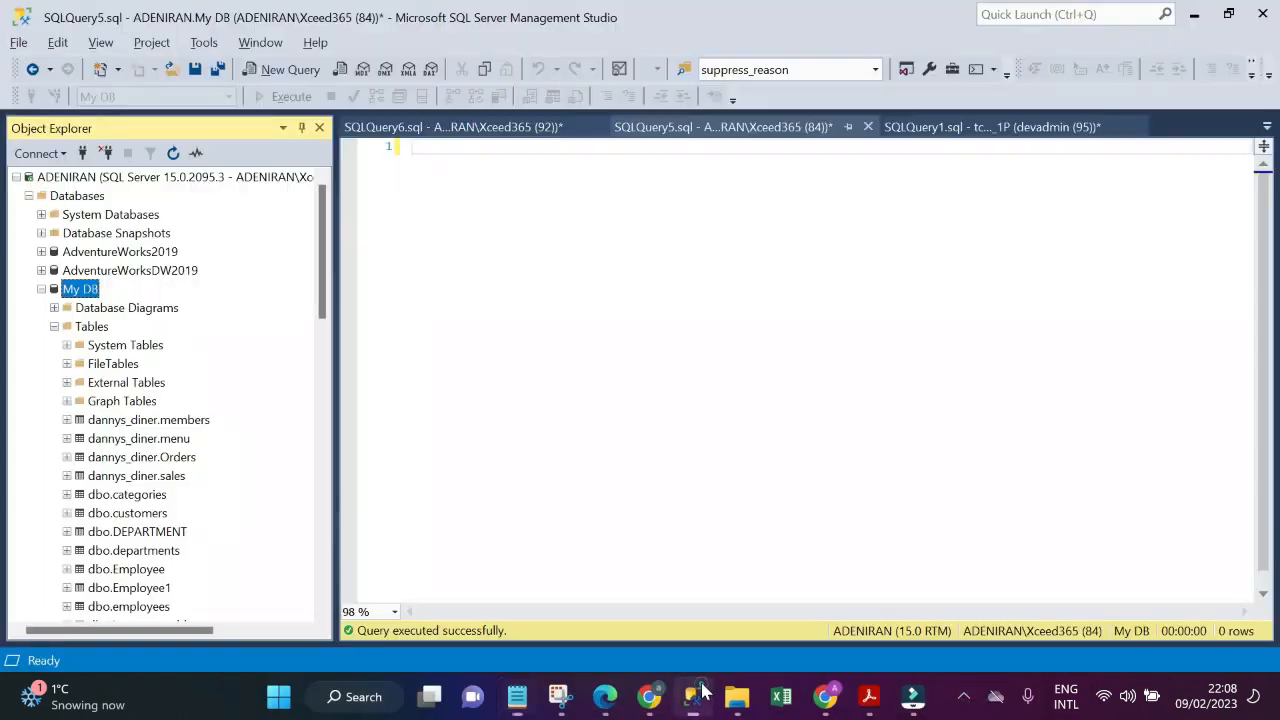
pyautogui.scroll(-10, 66, 312)
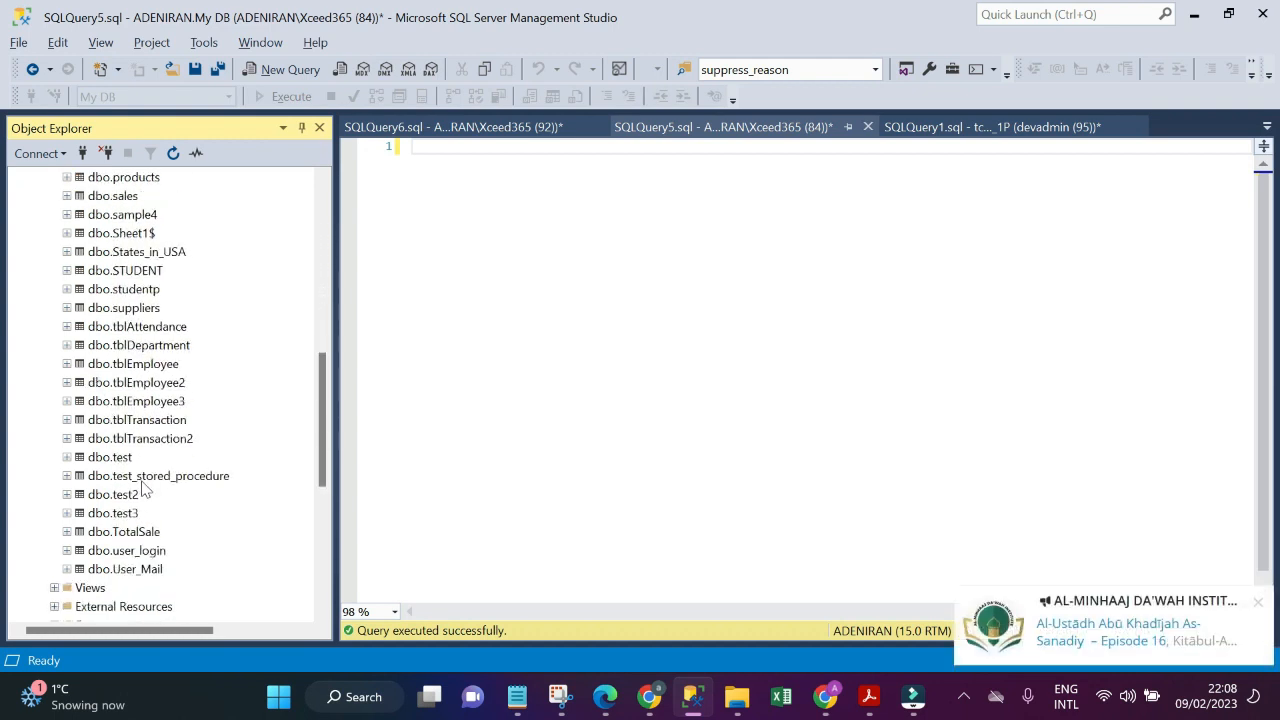
pyautogui.scroll(6, 145, 482)
pyautogui.scroll(3, 145, 484)
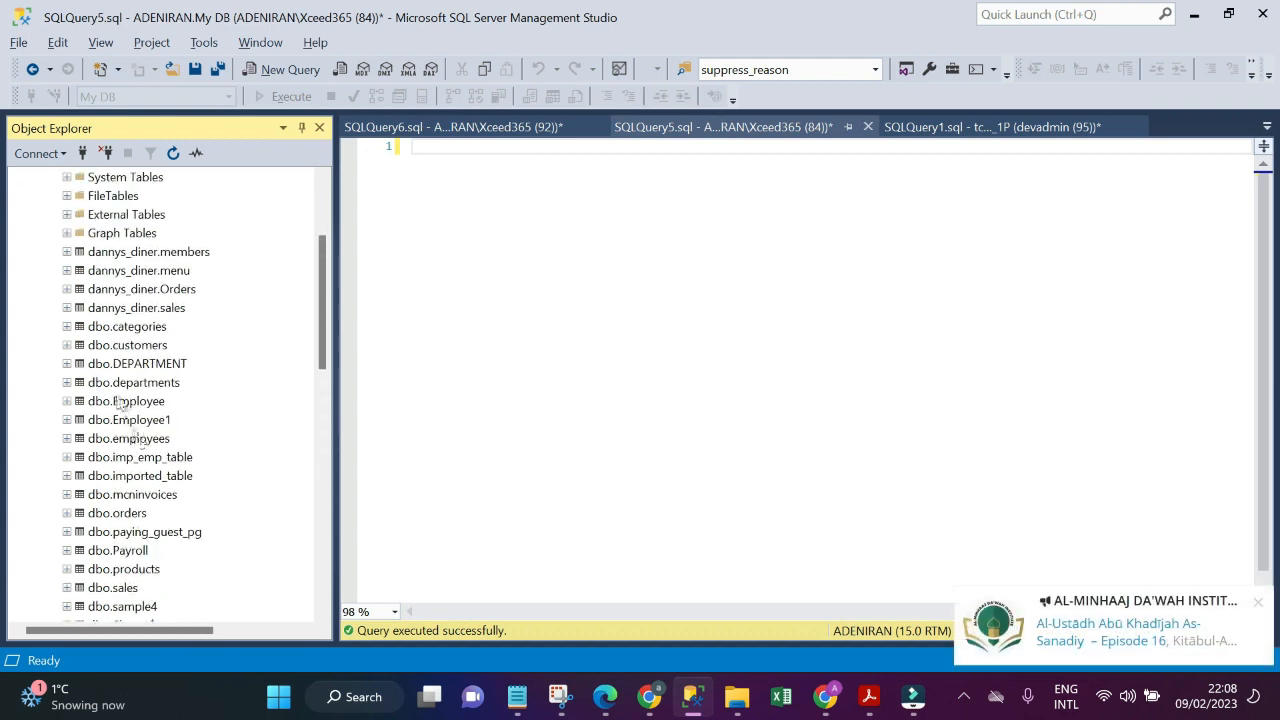
pyautogui.rightClick(90, 238)
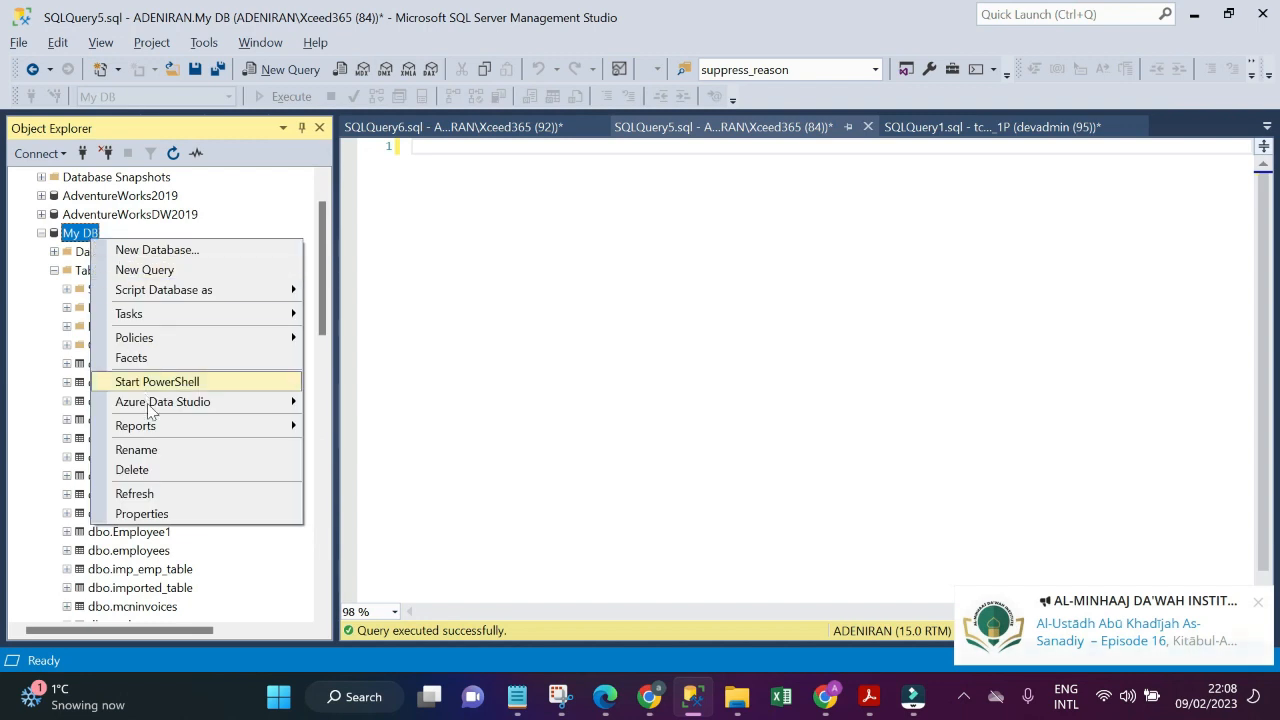
pyautogui.click(150, 494)
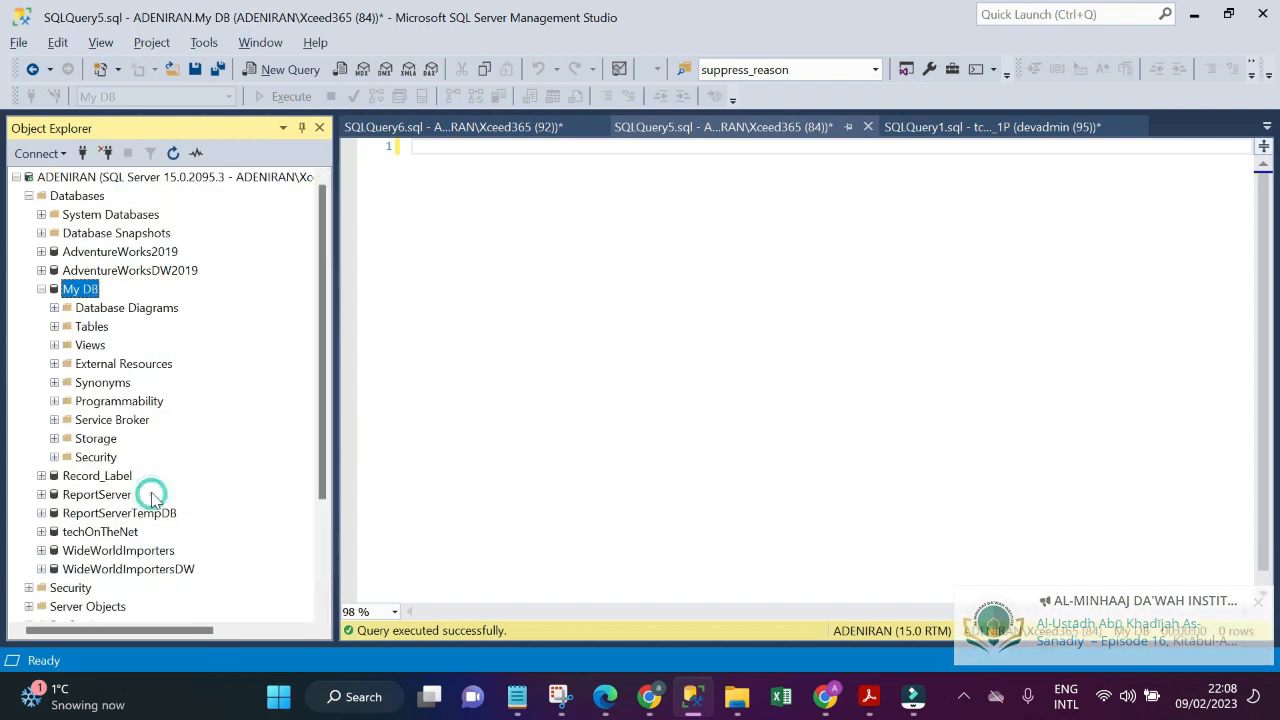
# Expand the Tables folder of My DB and locate the dbo.NEXLID SOL Hospitl list table
pyautogui.scroll(-3, 150, 492)
pyautogui.scroll(3, 155, 491)
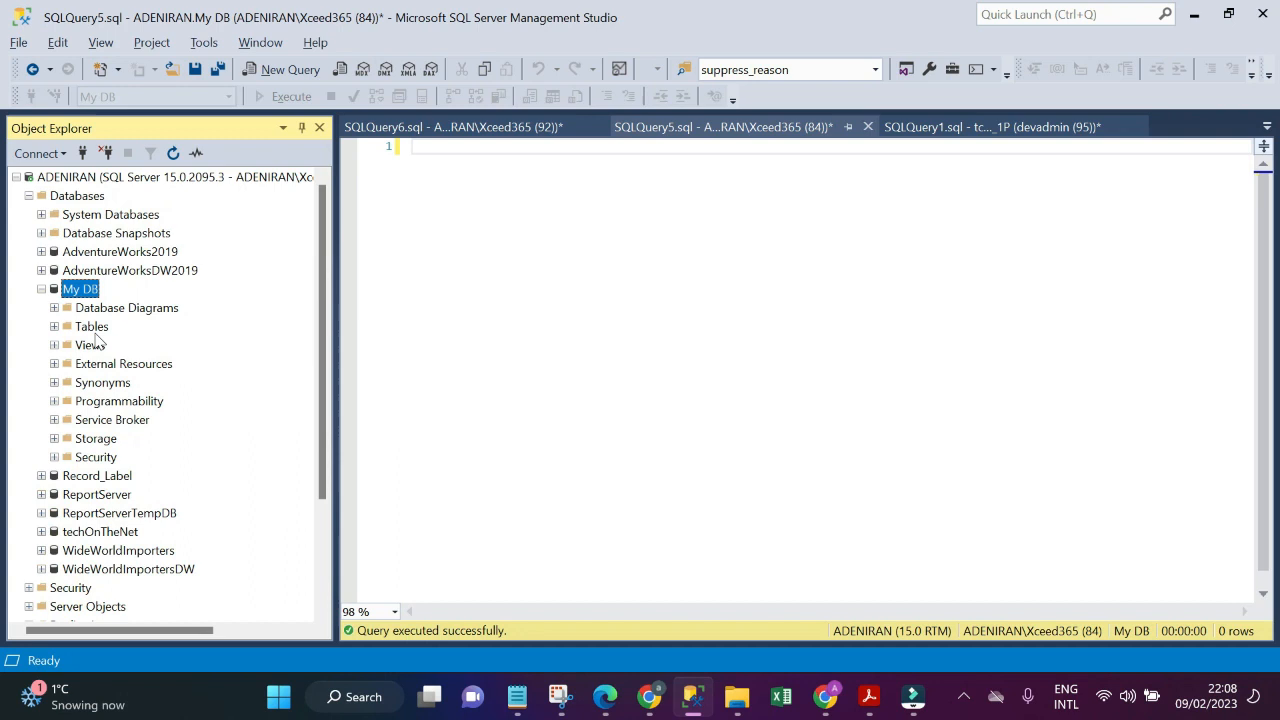
pyautogui.click(55, 327)
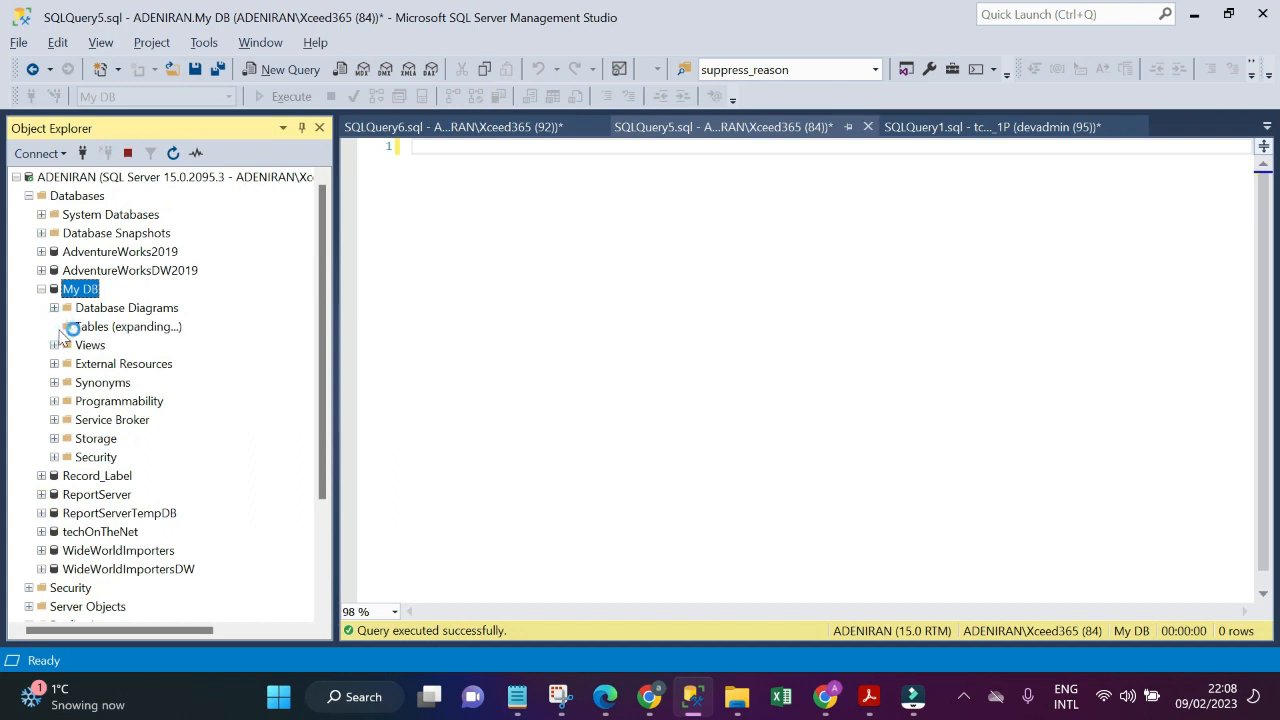
pyautogui.scroll(-3, 80, 345)
pyautogui.scroll(-4, 82, 345)
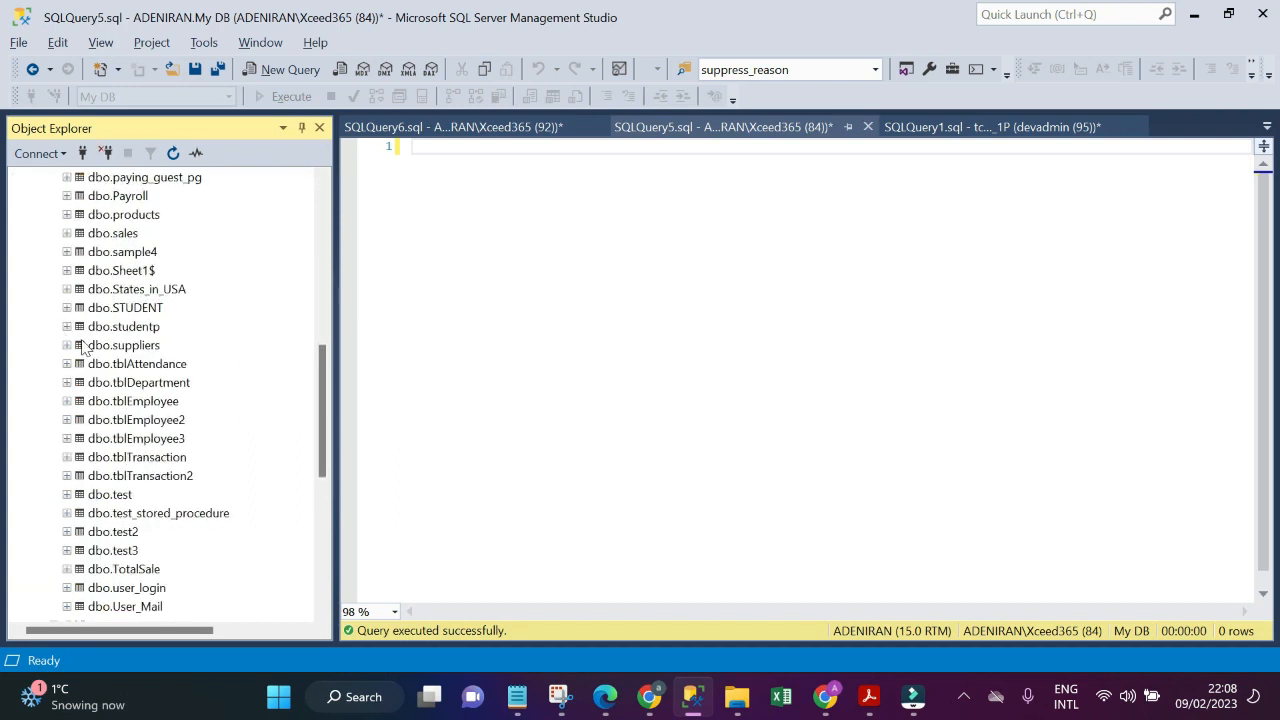
pyautogui.scroll(3, 82, 345)
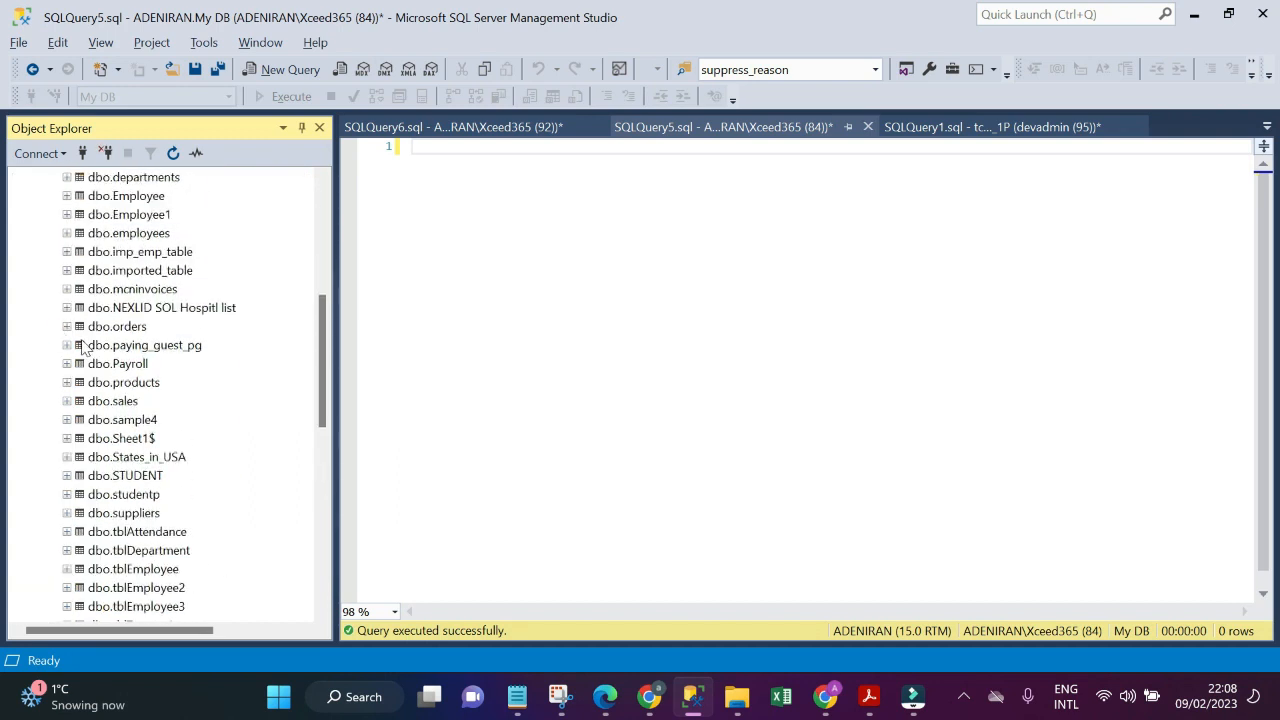
# Insert the NEXLID SOL Hospitl list table name into the query, complete it as Select * from [dbo].[NEXLID SOL Hospitl list], and run it to review the rows
pyautogui.click(163, 310)
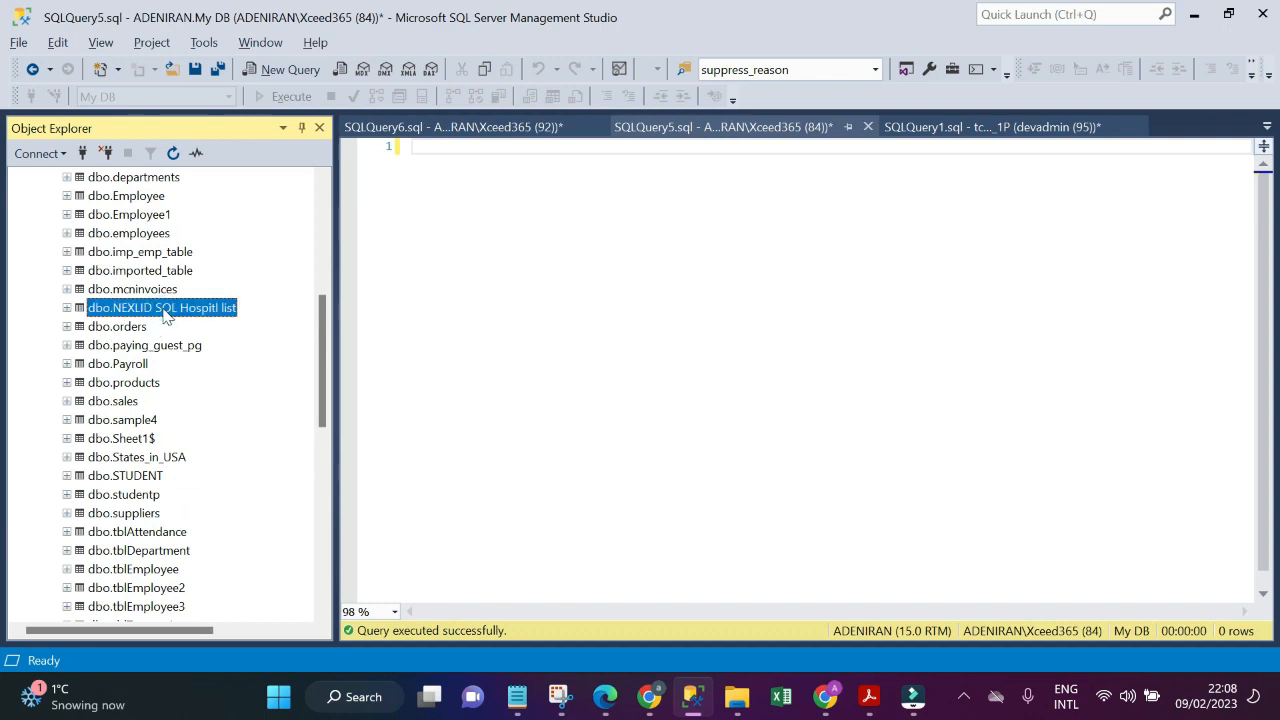
pyautogui.moveTo(165, 315); pyautogui.dragTo(612, 310)
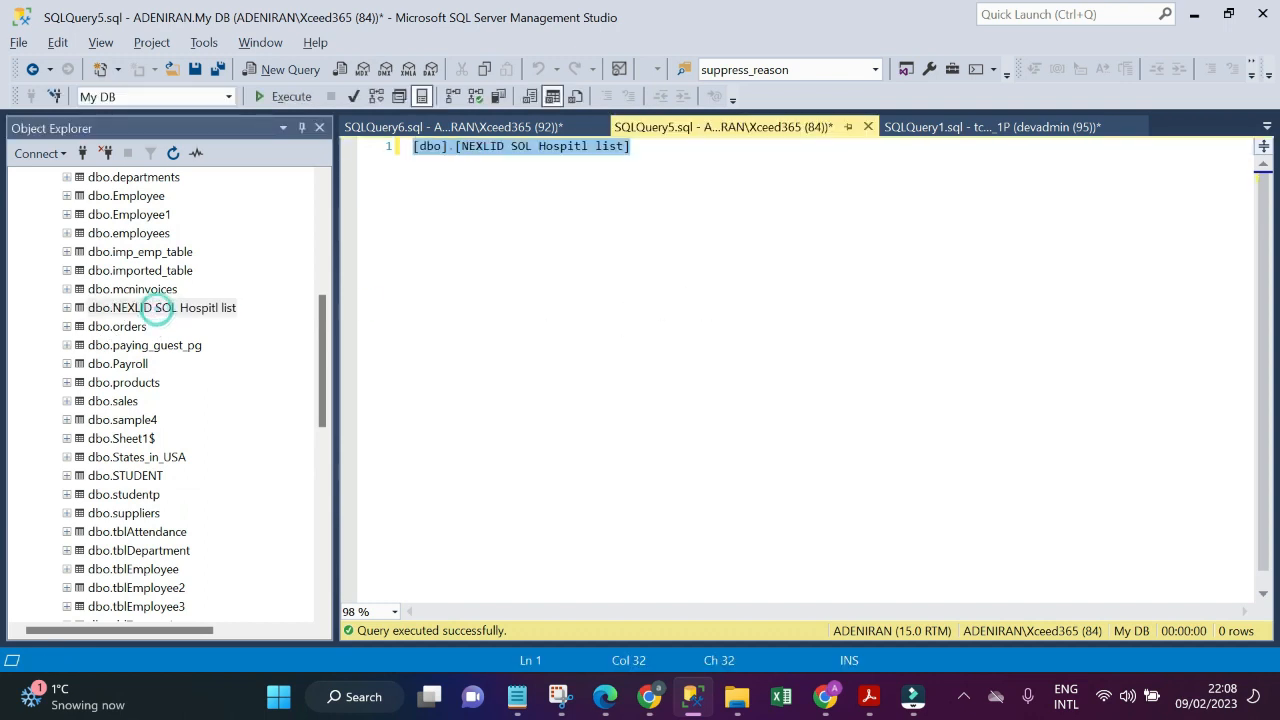
pyautogui.press('Left')
pyautogui.press('Left')
pyautogui.press('Left')
pyautogui.press('Left')
pyautogui.press('Left')
pyautogui.press('Left')
pyautogui.press('Left')
pyautogui.press('Left')
pyautogui.press('Left')
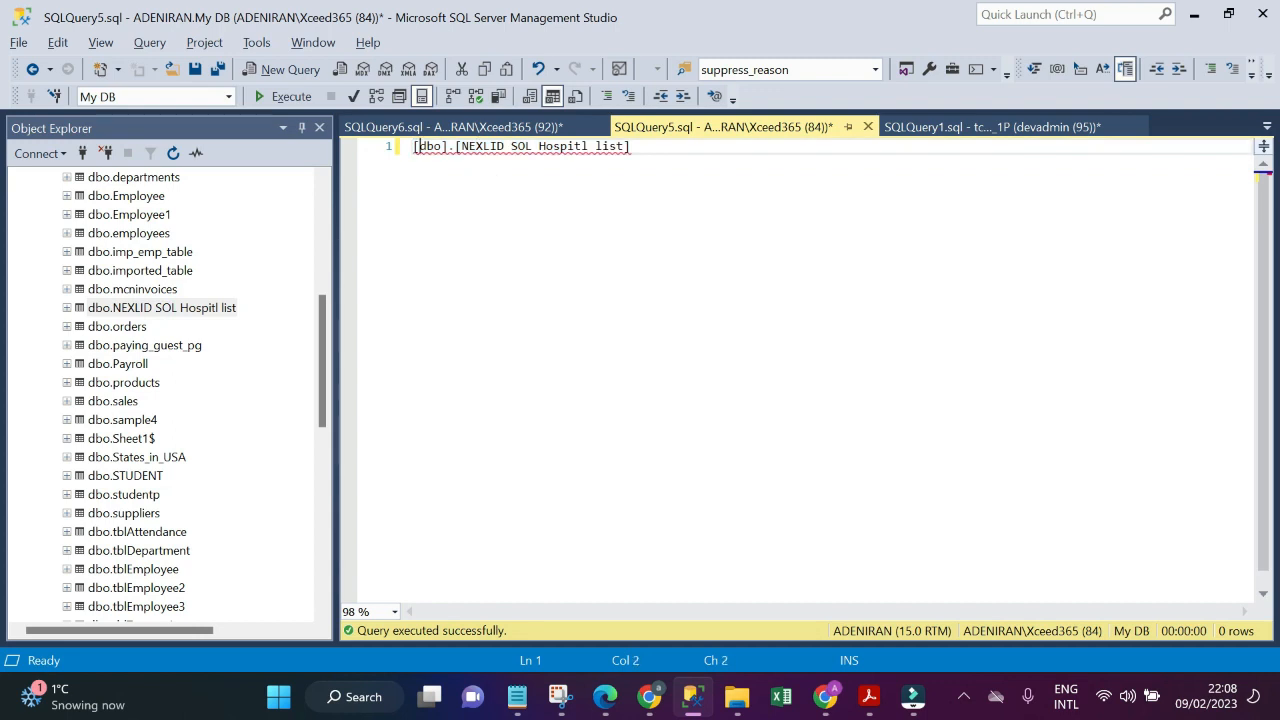
pyautogui.write('Select *')
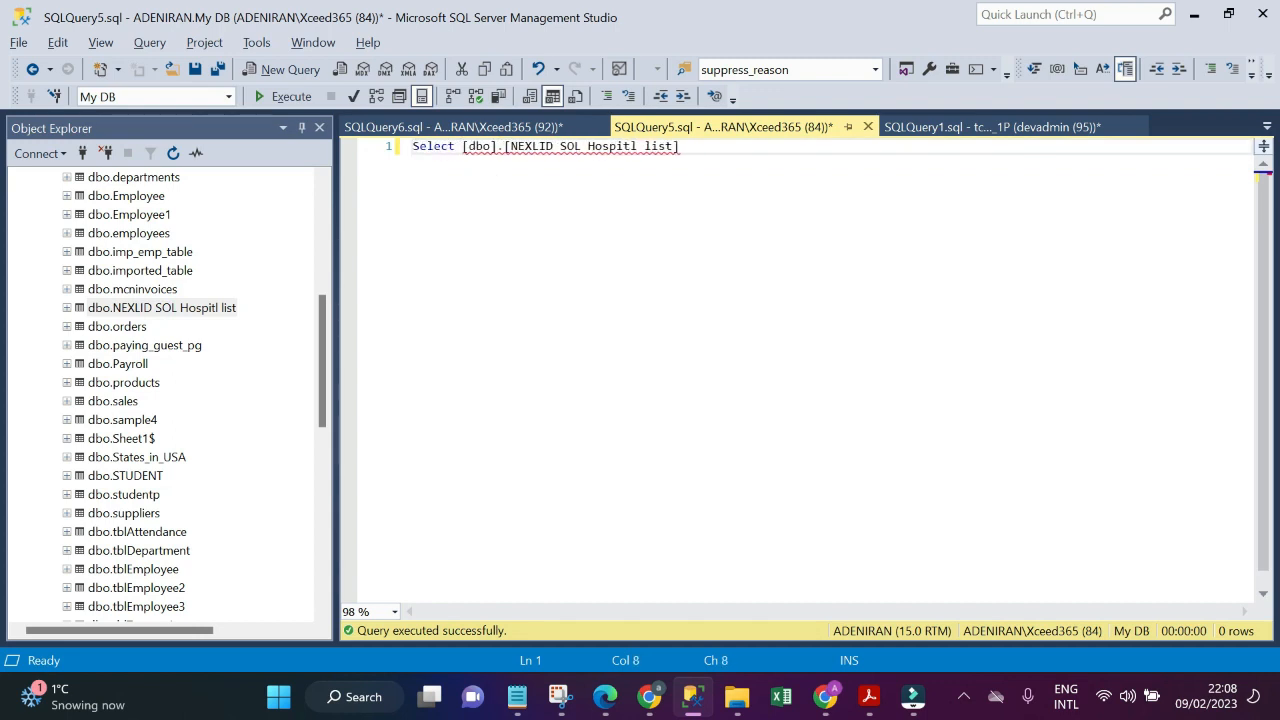
pyautogui.write(' from')
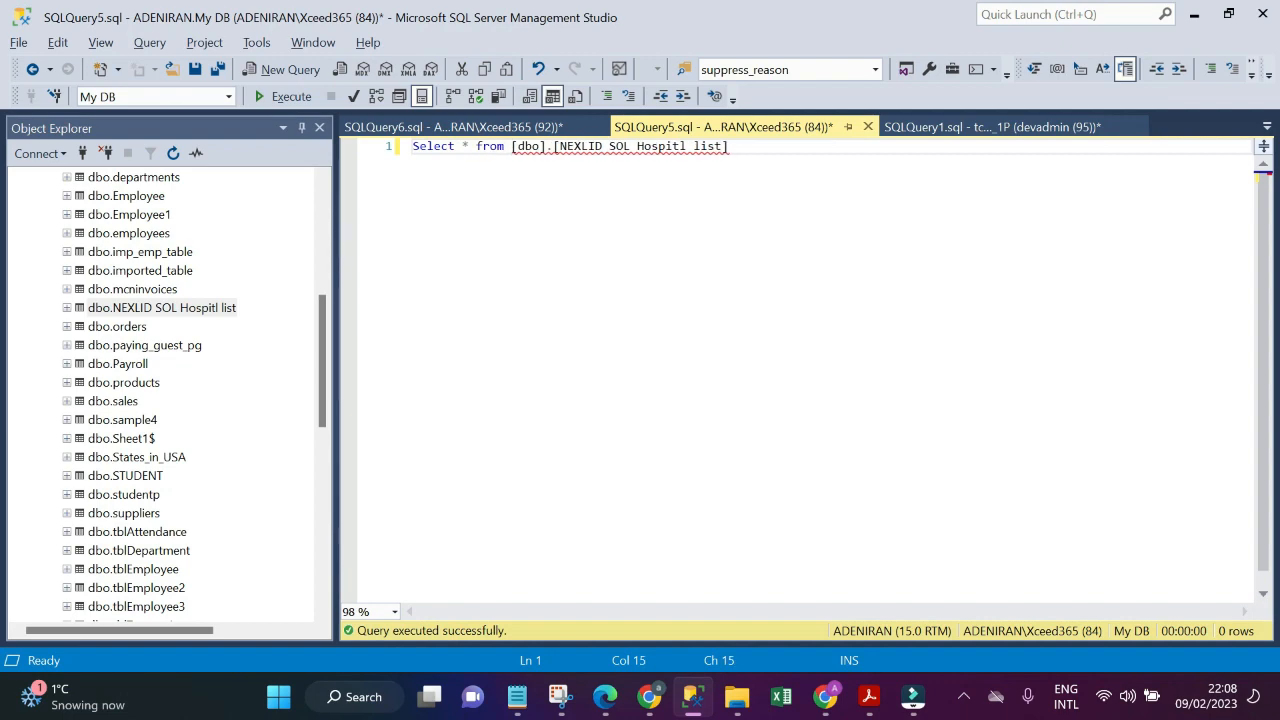
pyautogui.click(285, 96)
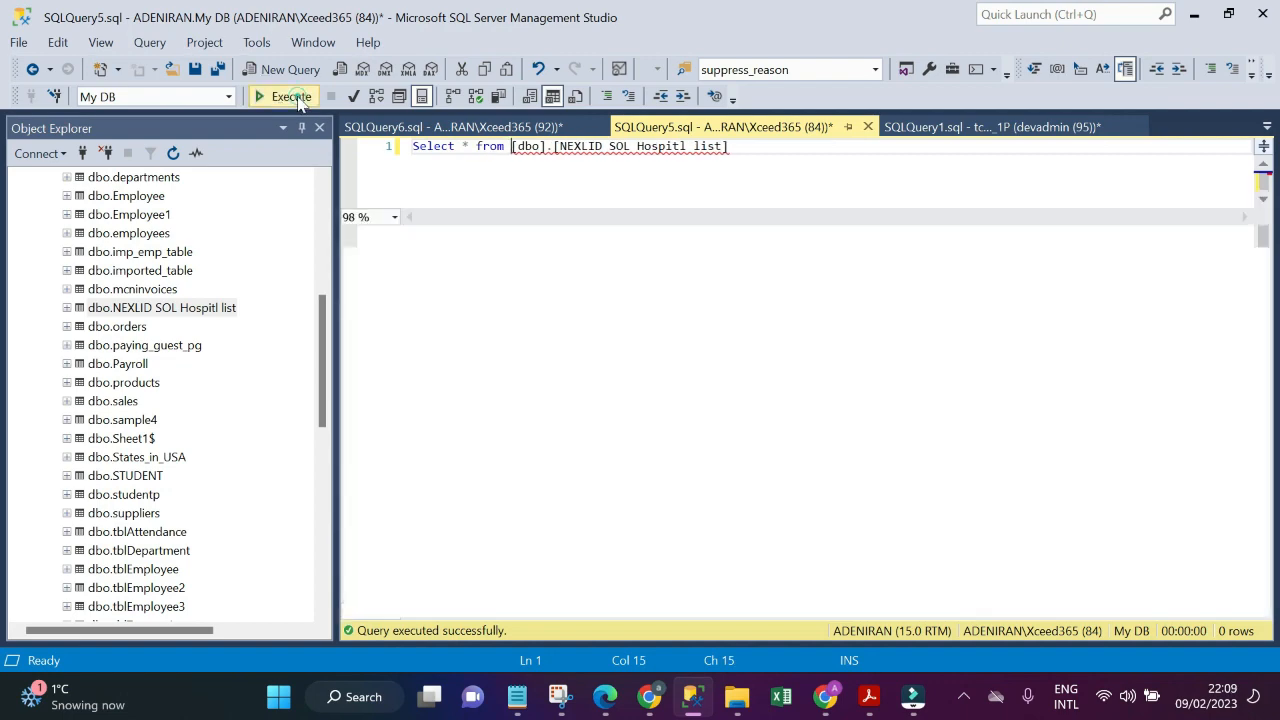
pyautogui.scroll(-11, 596, 427)
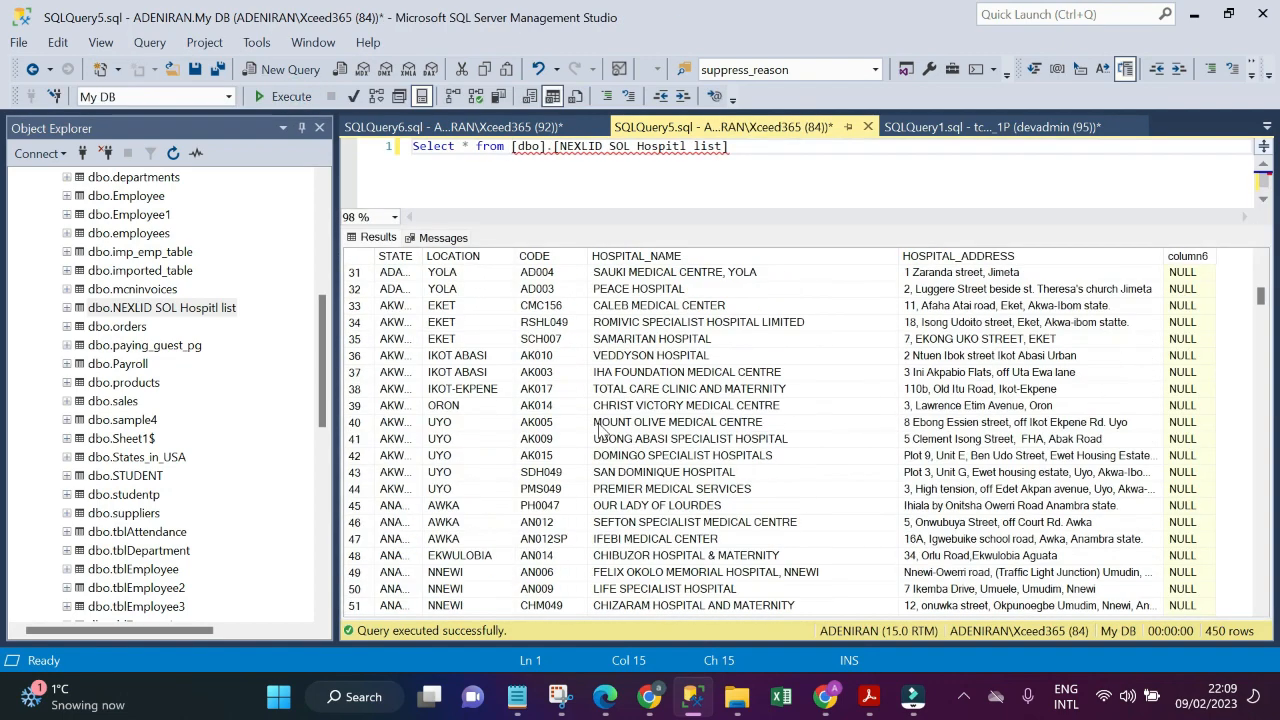
pyautogui.scroll(-7, 605, 430)
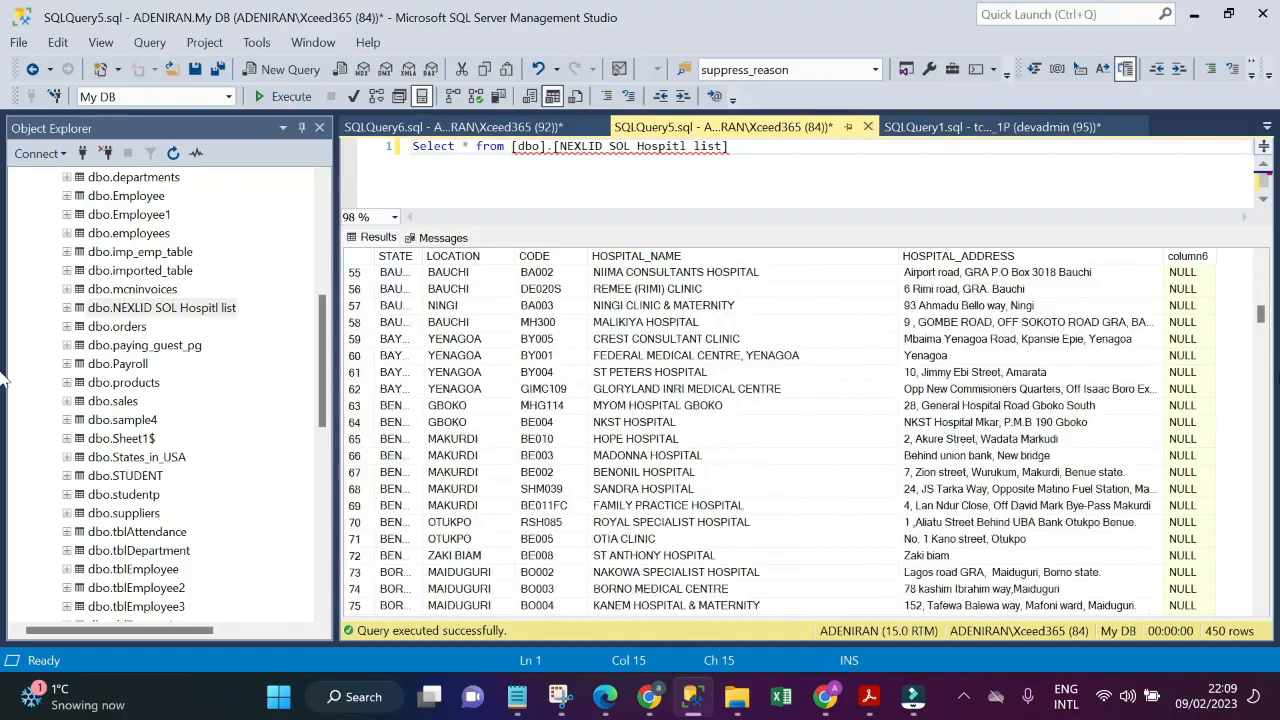
pyautogui.moveTo(1265, 330); pyautogui.dragTo(1263, 265)
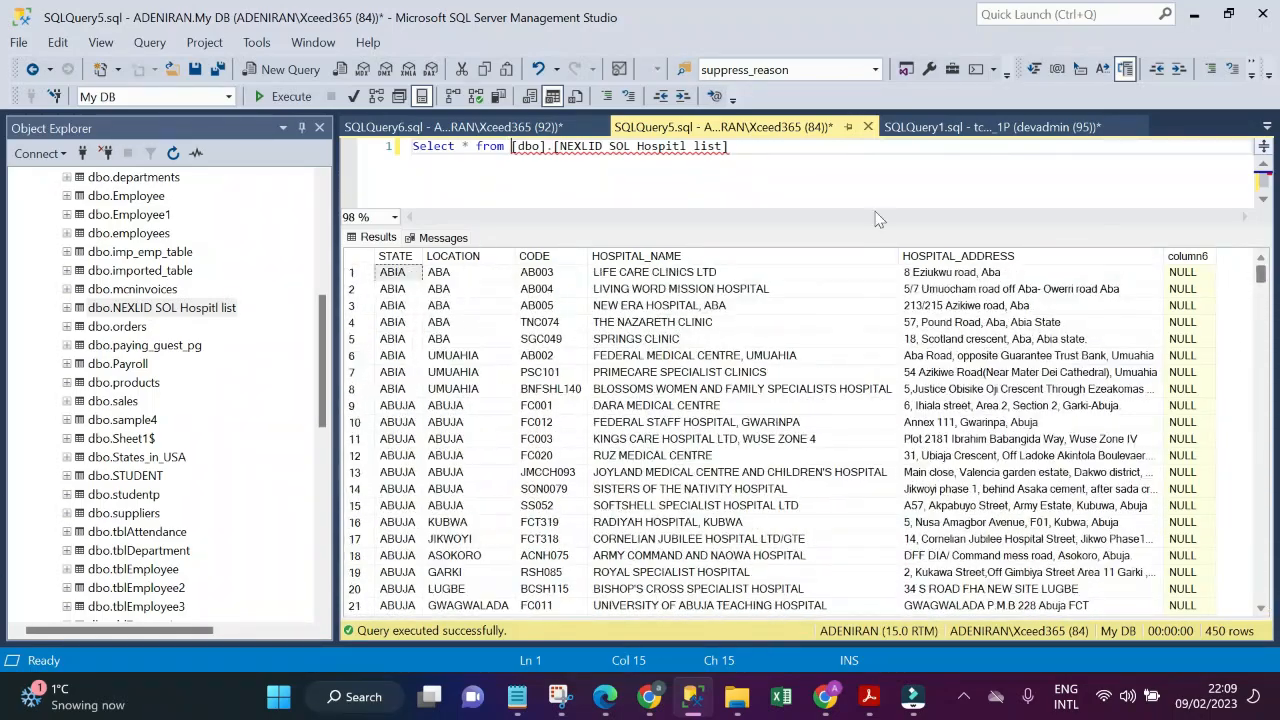
# Start a second query two lines below the first one with select distinct(state) from
pyautogui.press('Return')
pyautogui.press('Return')
pyautogui.write('select disi')
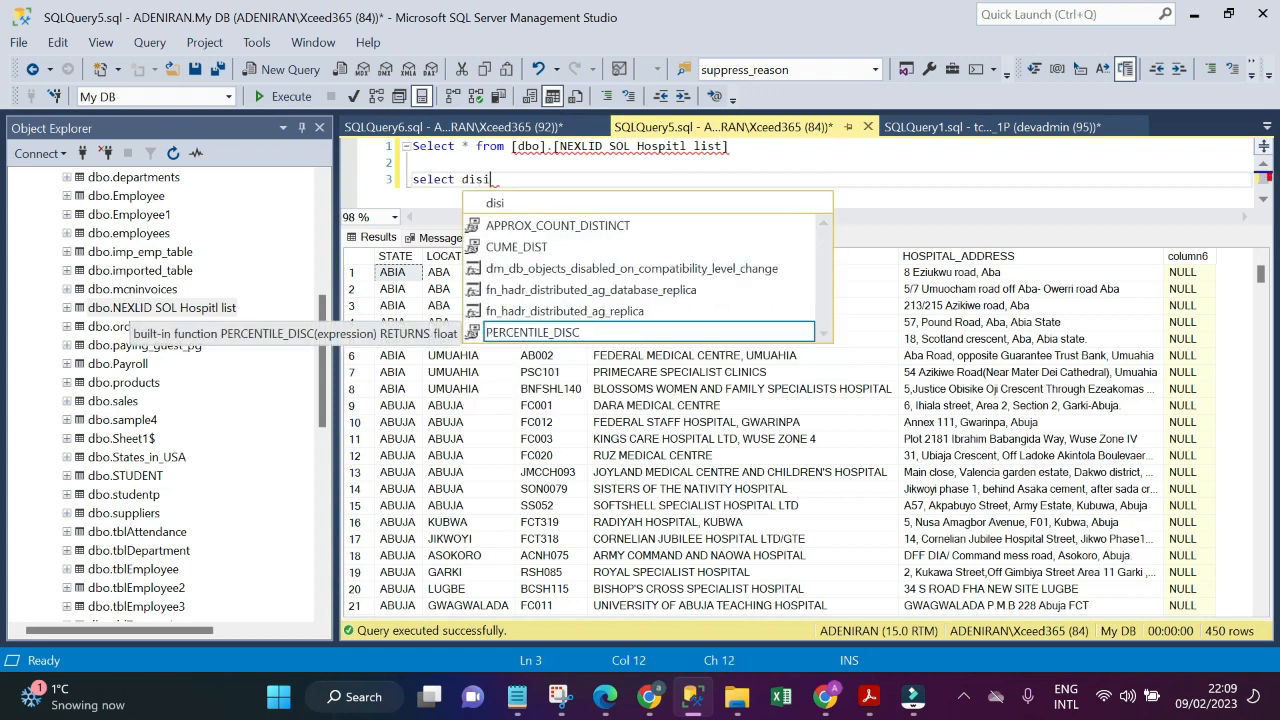
pyautogui.press('BackSpace')
pyautogui.write('ti')
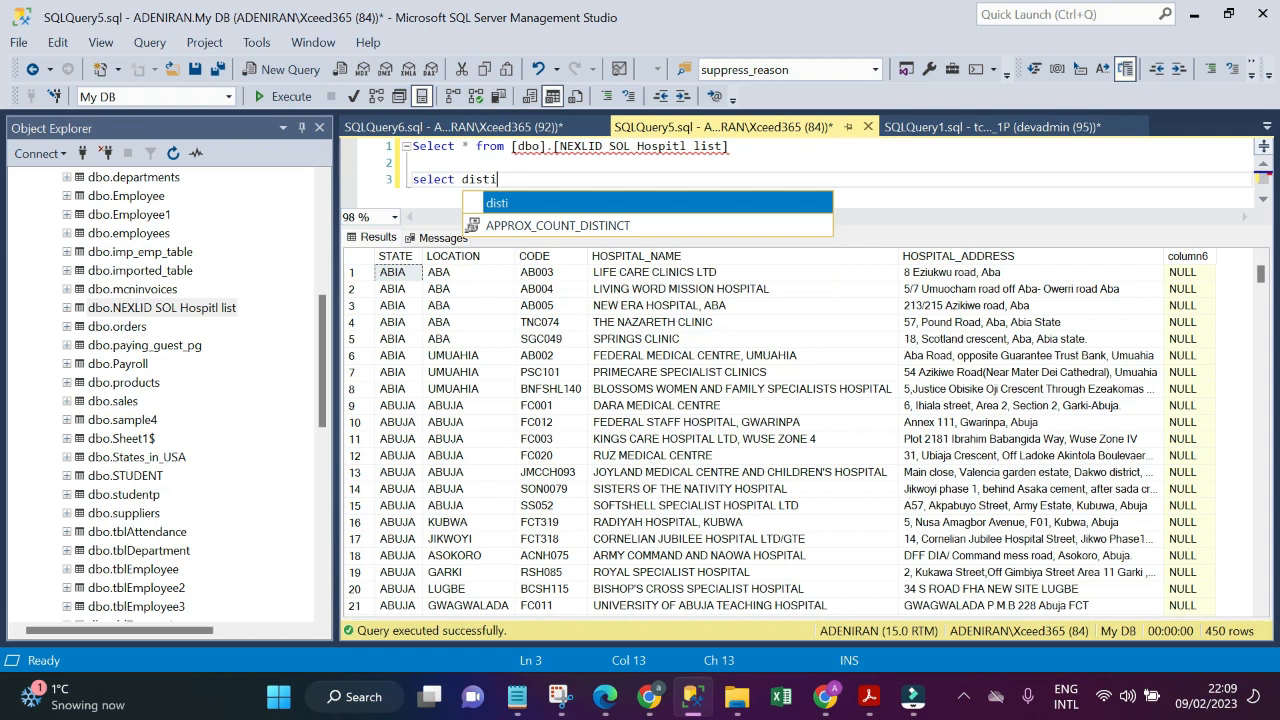
pyautogui.write('nct ')
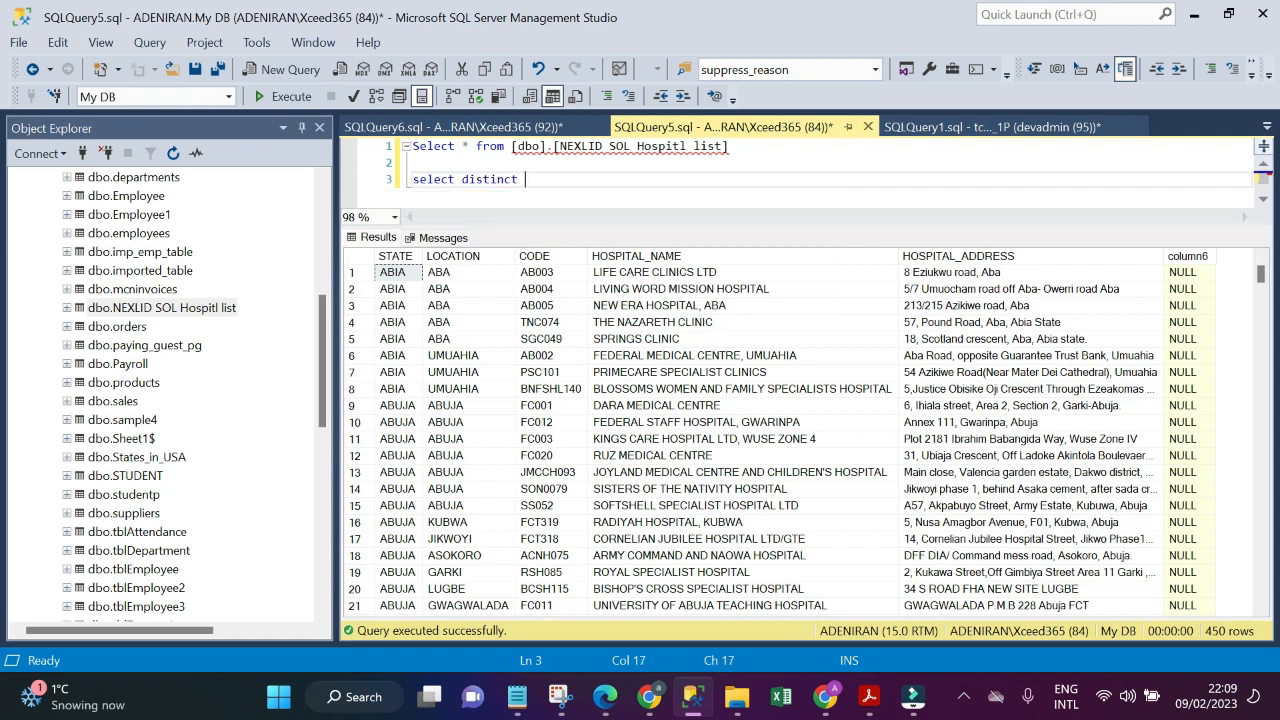
pyautogui.write(')')
pyautogui.press('Left')
pyautogui.write('state')
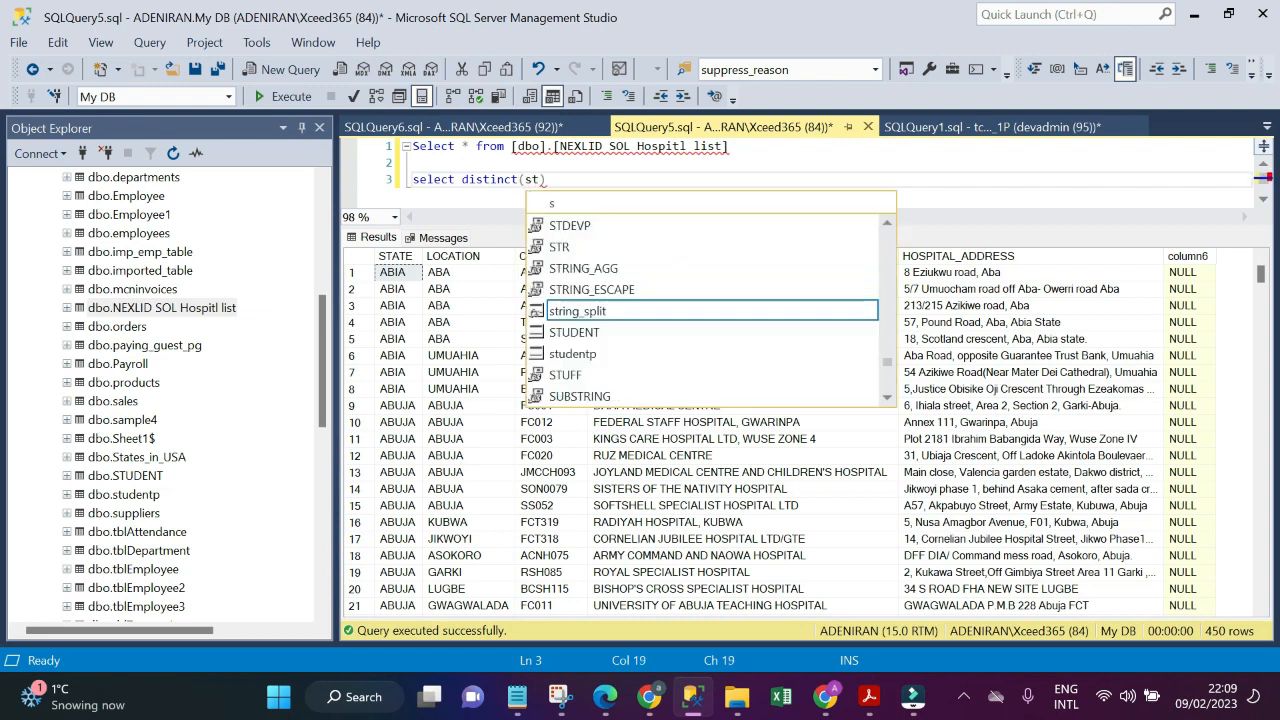
pyautogui.press('Right')
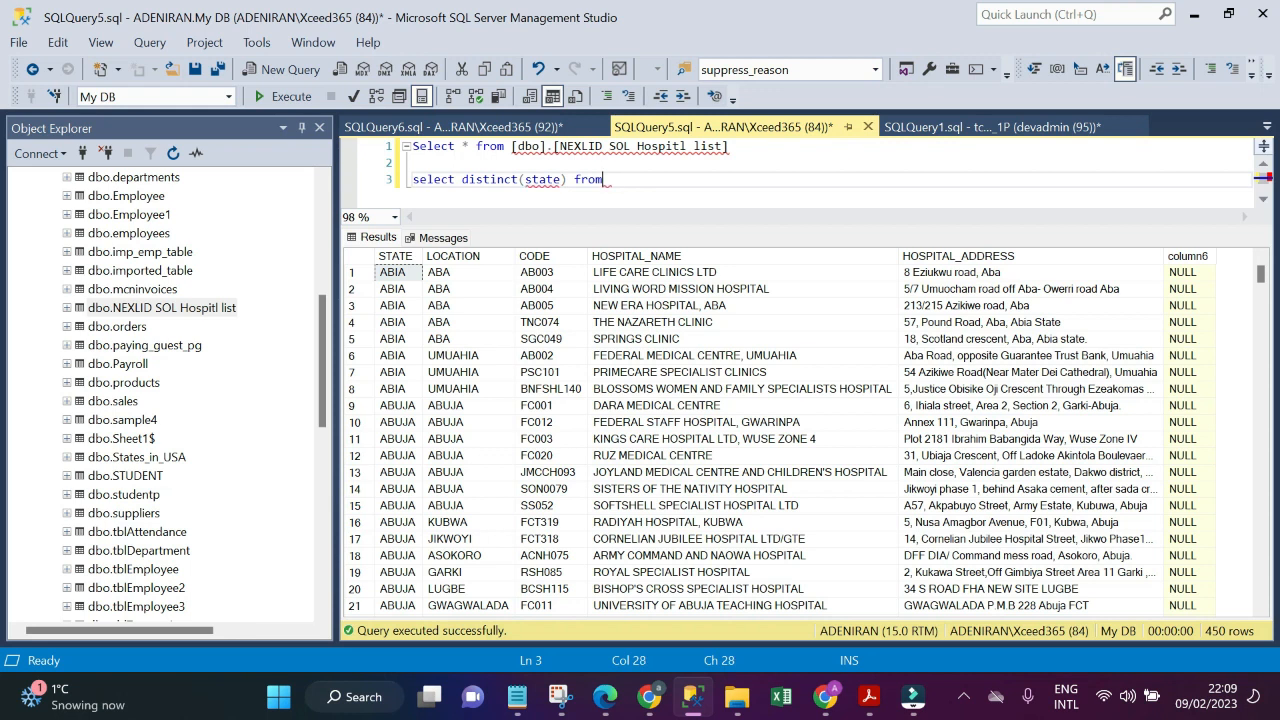
# Remove the parentheses around state and complete the second query as select distinct state from [dbo].[NEXLID SOL Hospitl list]
pyautogui.press('BackSpace')
pyautogui.press('BackSpace')
pyautogui.press('BackSpace')
pyautogui.press('BackSpace')
pyautogui.press('BackSpace')
pyautogui.write('state')
pyautogui.moveTo(135, 315); pyautogui.dragTo(612, 188)
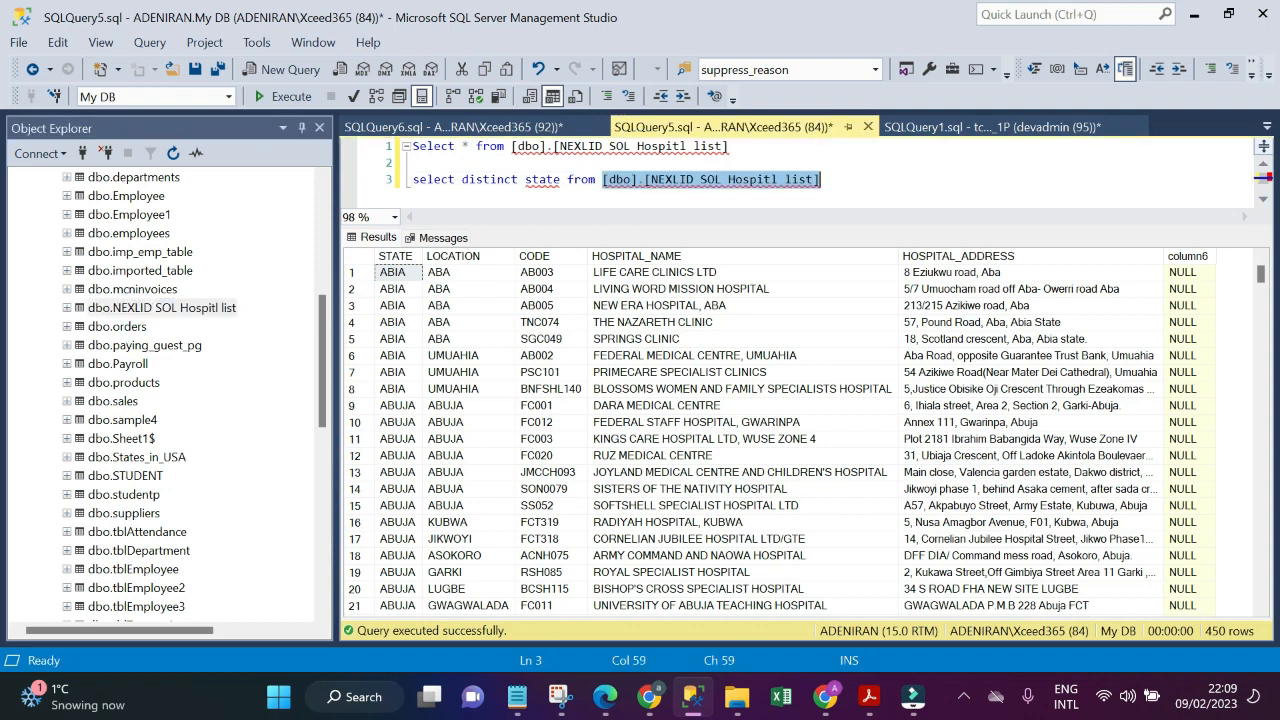
# Select only the distinct state query and execute it
pyautogui.click(824, 184)
pyautogui.hotkey('shift', 'Up')
pyautogui.click(291, 97)
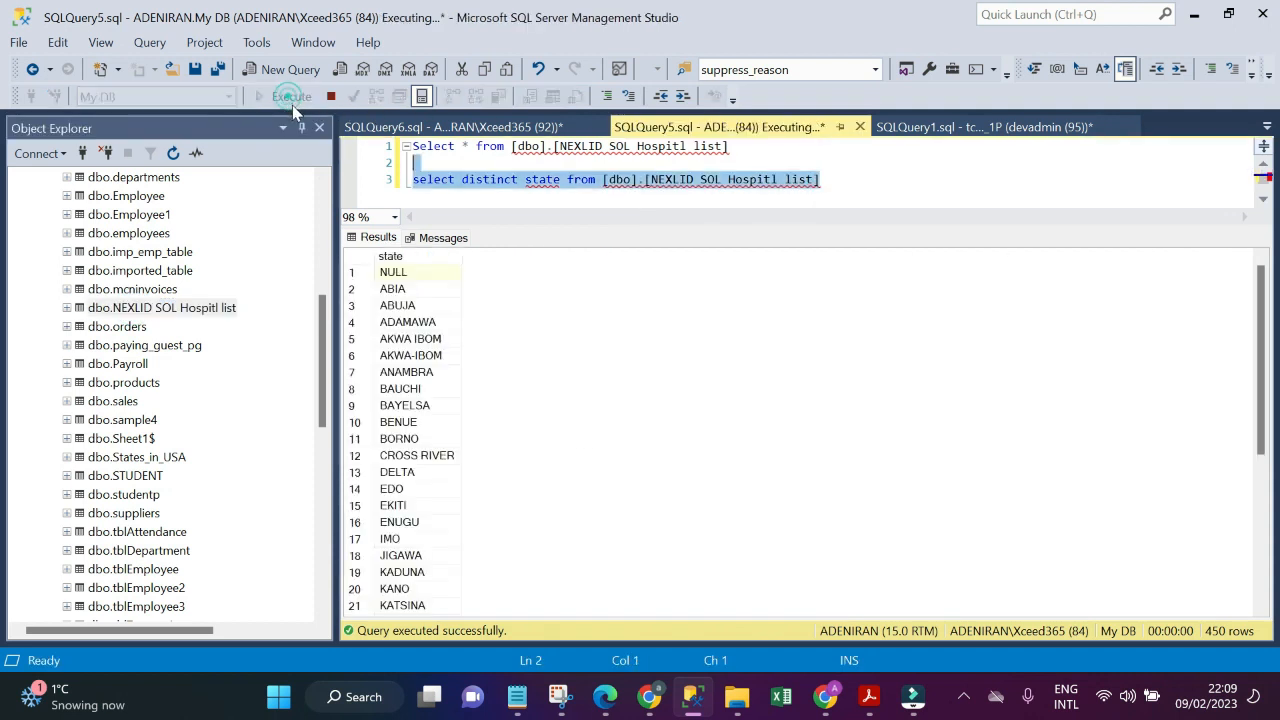
# Look through the full list of distinct states in the query results, from the first row to the last
pyautogui.scroll(-4, 421, 400)
pyautogui.scroll(-1, 421, 400)
pyautogui.scroll(6, 421, 400)
pyautogui.scroll(-5, 421, 400)
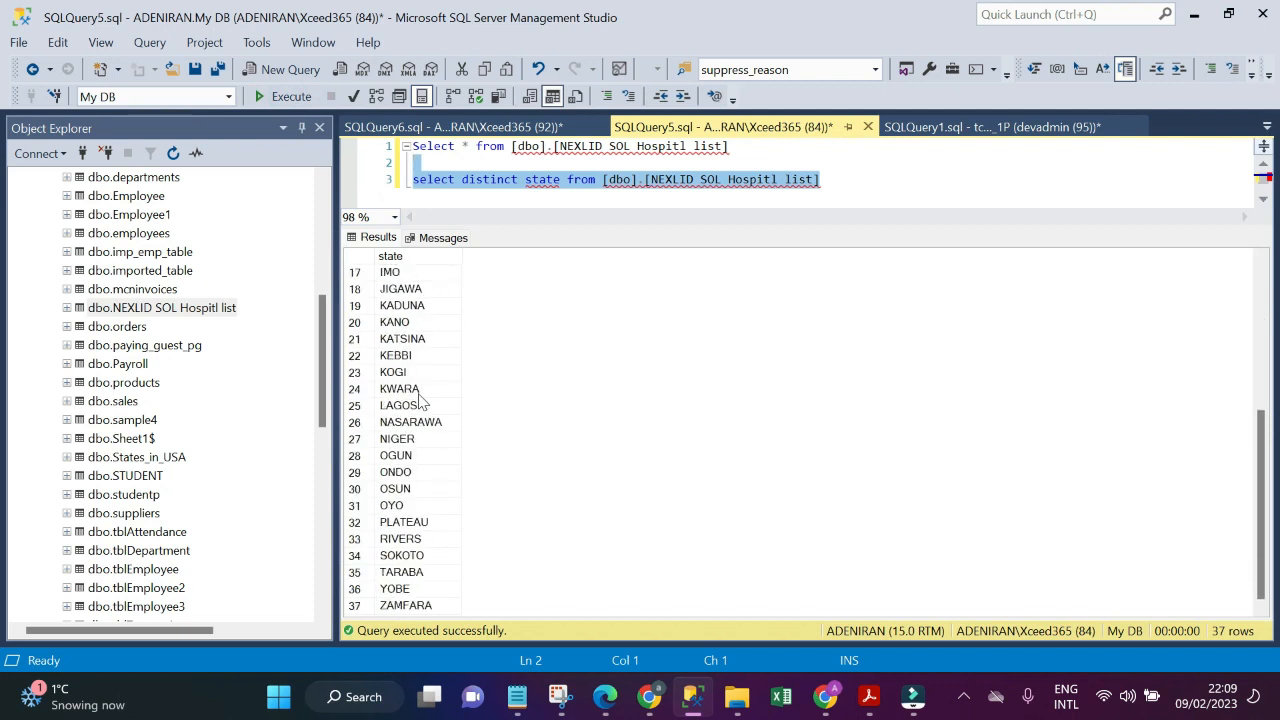
pyautogui.scroll(5, 421, 400)
pyautogui.scroll(-5, 421, 400)
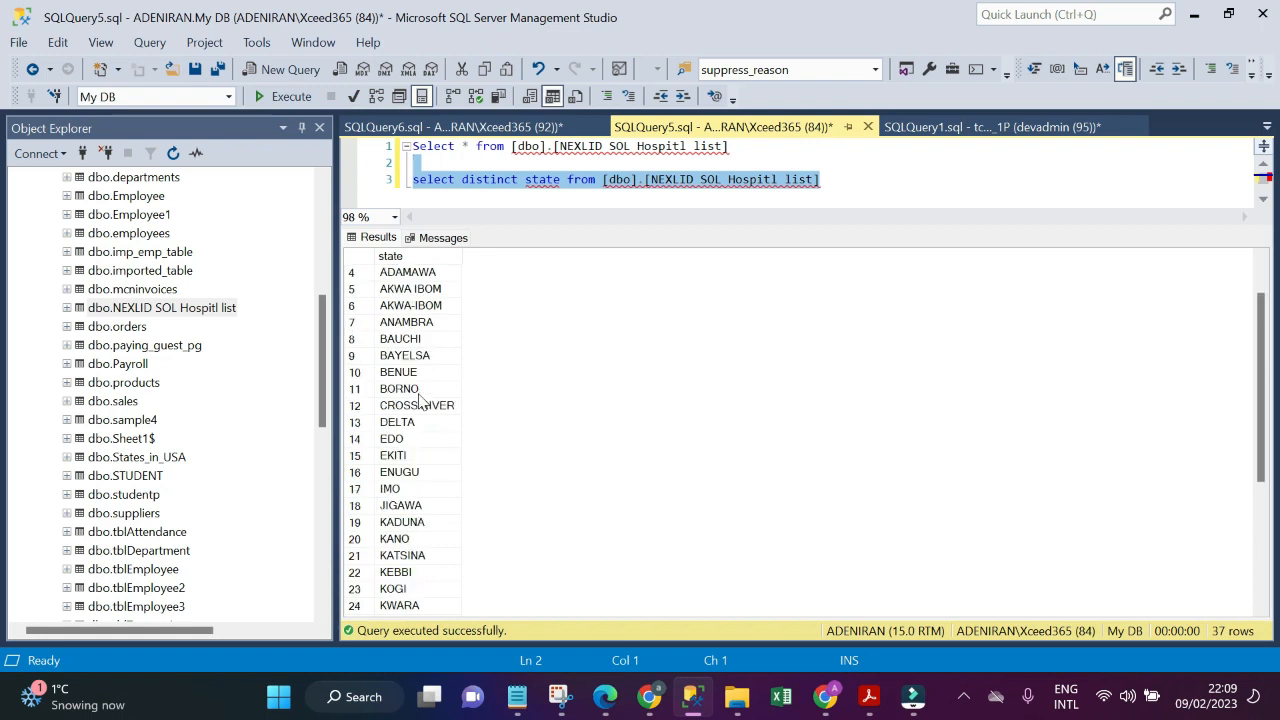
pyautogui.scroll(3, 421, 400)
pyautogui.scroll(2, 421, 400)
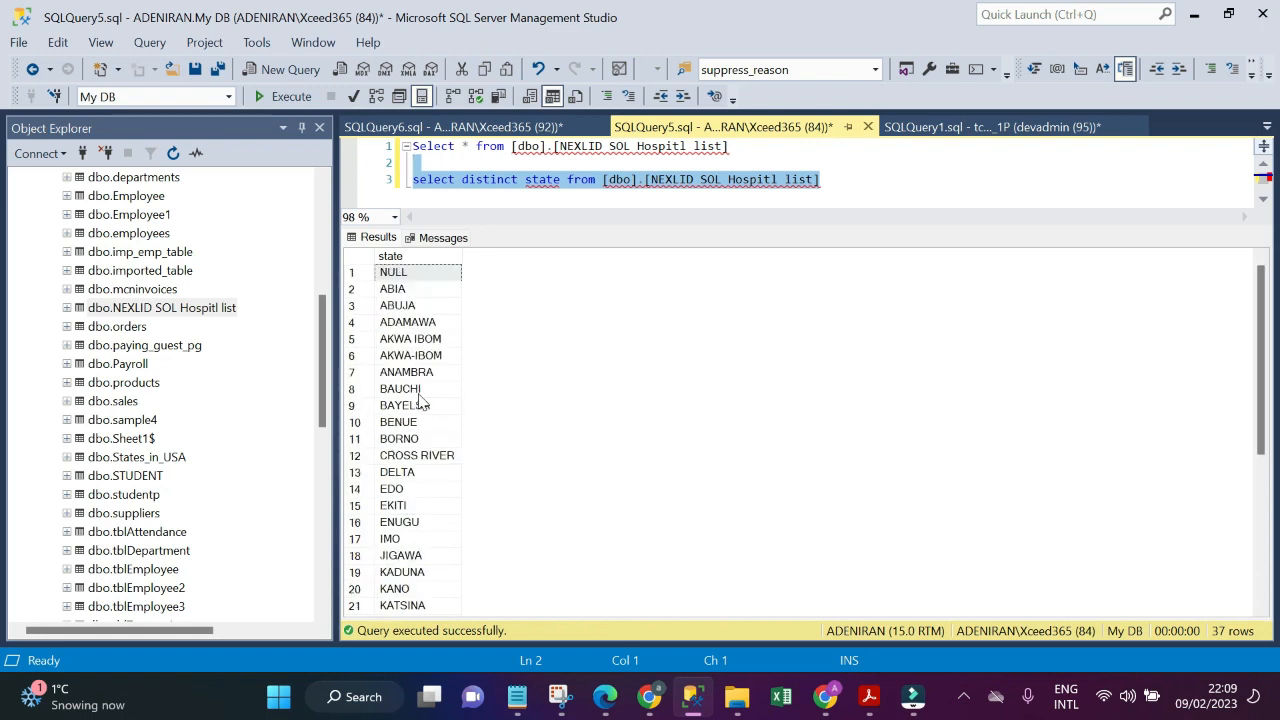